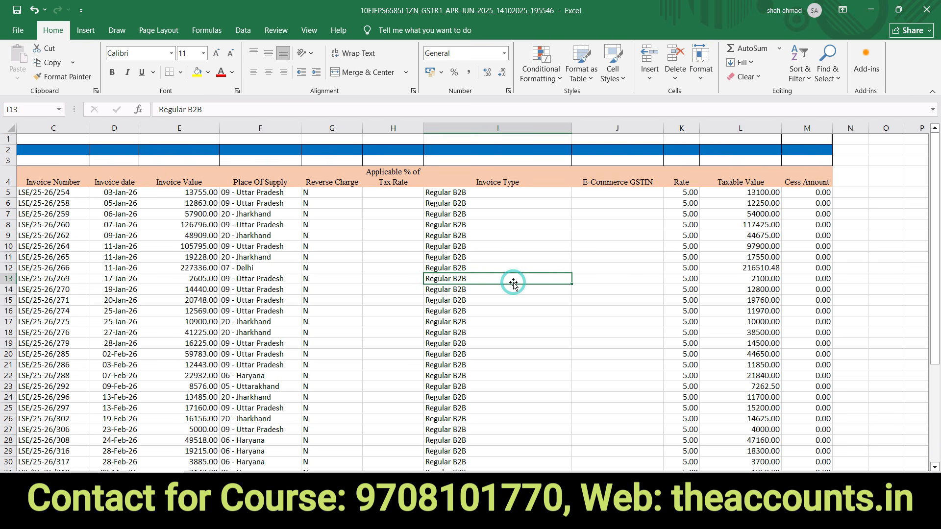
- Check the invoice types and empty rate cells in rows 13 and 16, then the Invoice Type through Cess Amount columns
click(408, 313)
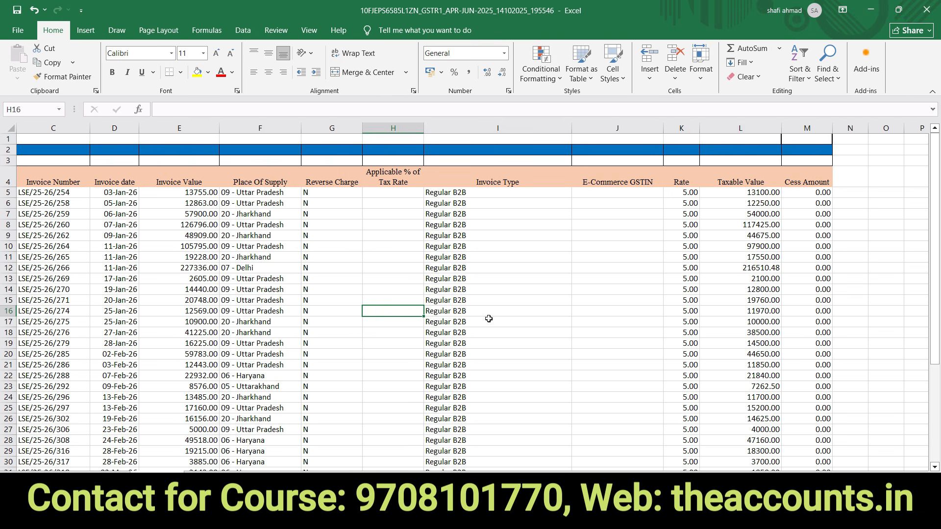
click(531, 313)
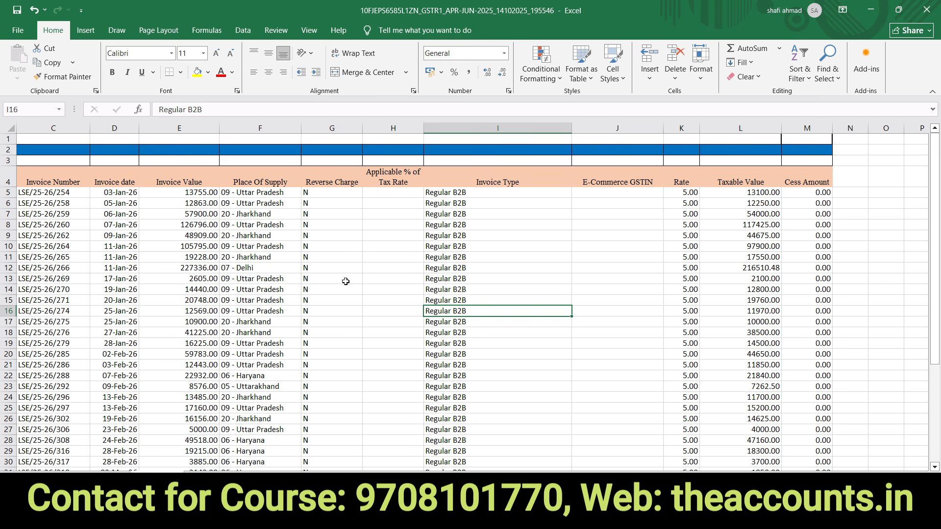
click(402, 280)
click(486, 279)
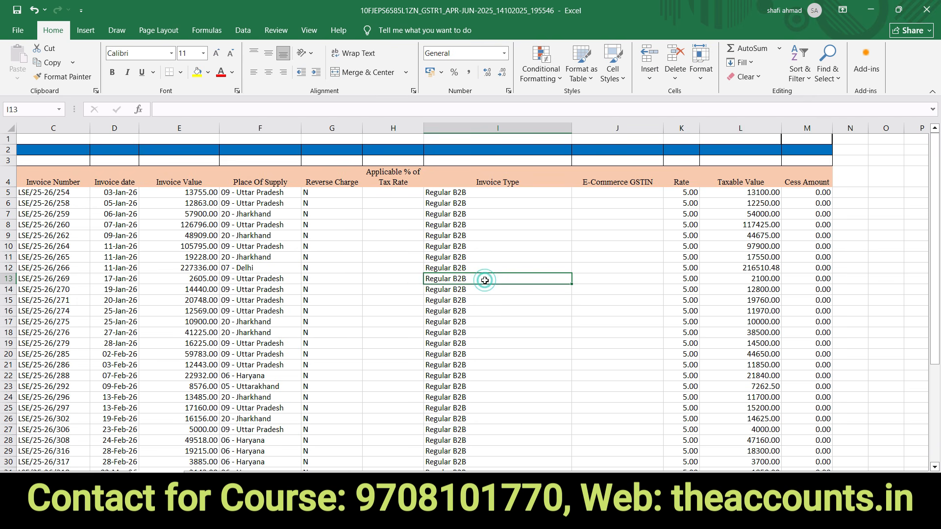
click(481, 127)
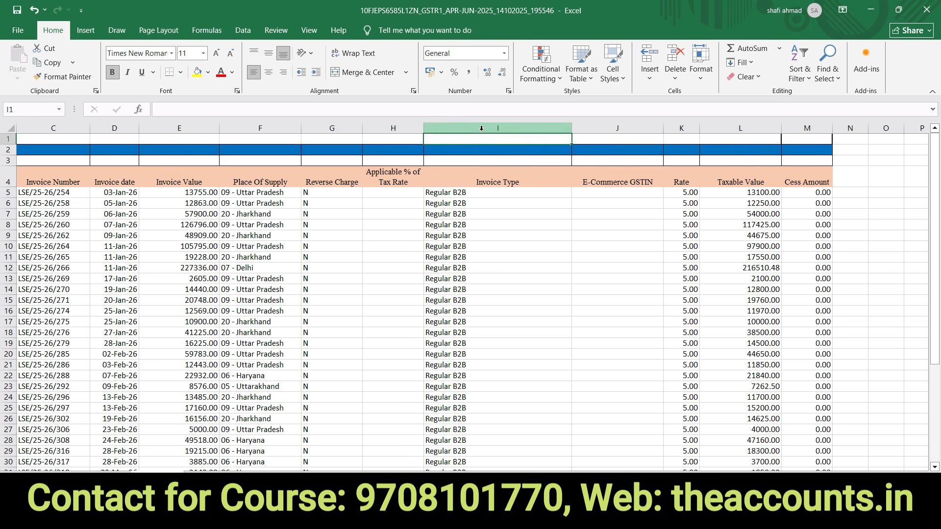
click(599, 127)
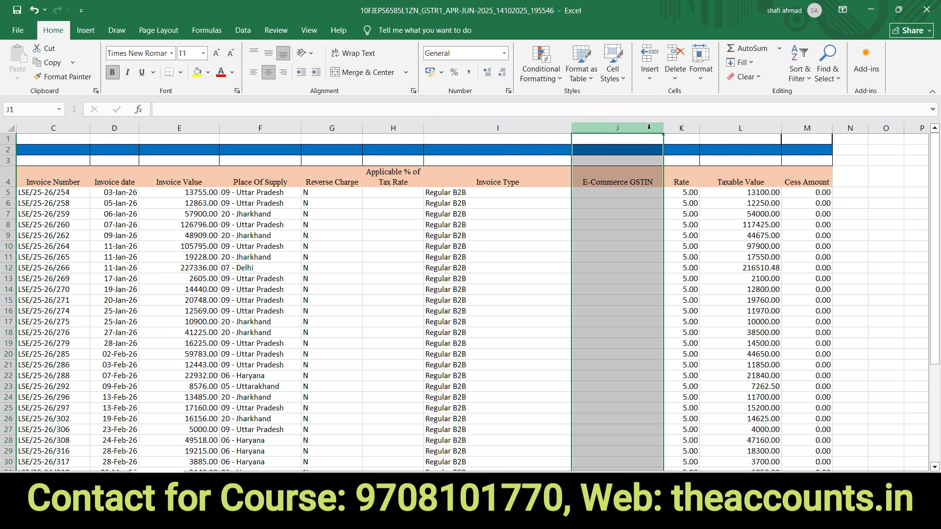
click(682, 127)
click(730, 128)
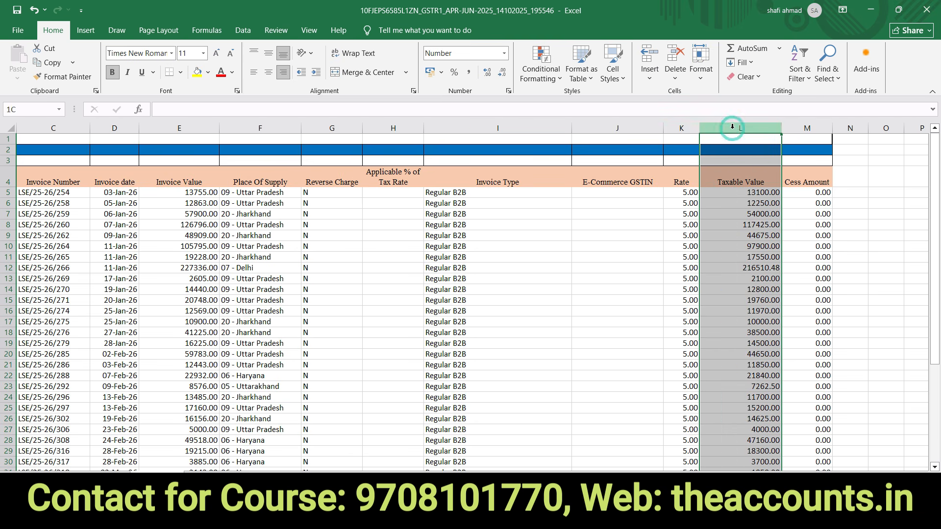
click(801, 127)
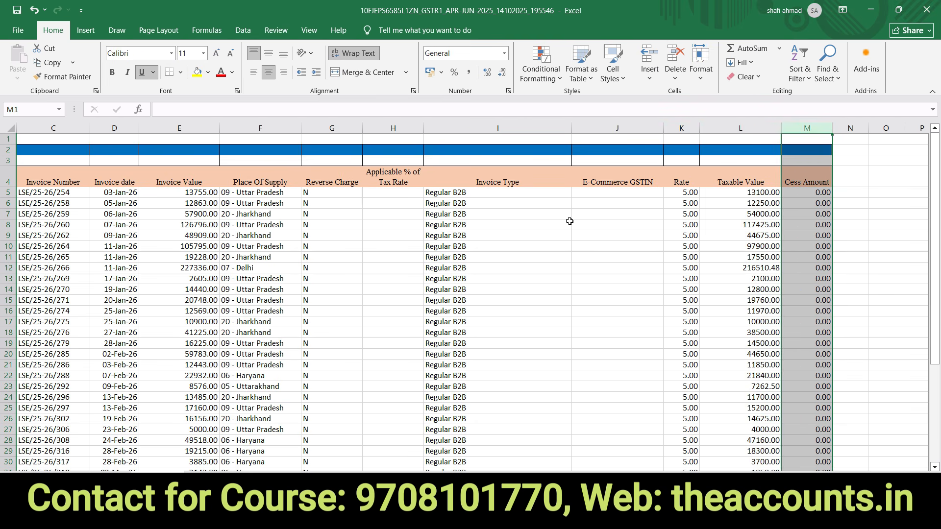
- Verify invoice types in rows 8–12 and the empty E-Commerce GSTIN cells in rows 6–19
click(504, 248)
click(510, 267)
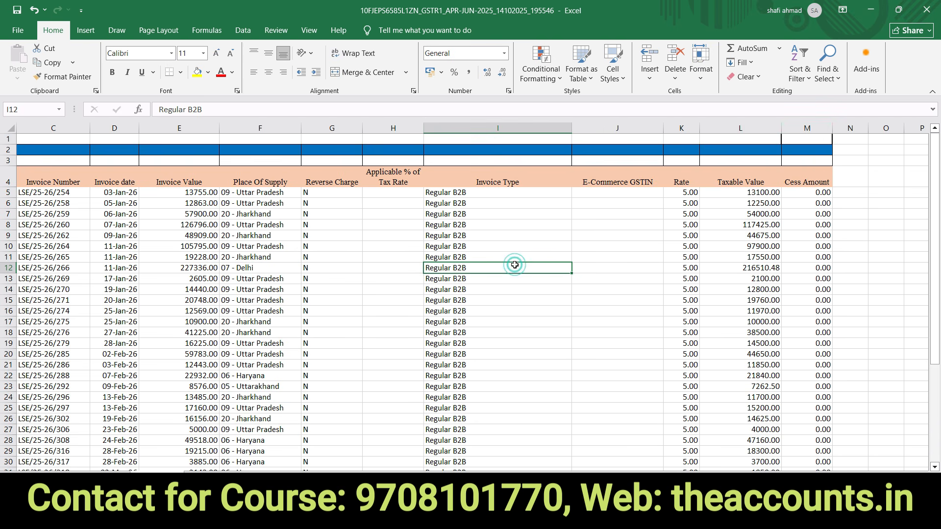
click(609, 268)
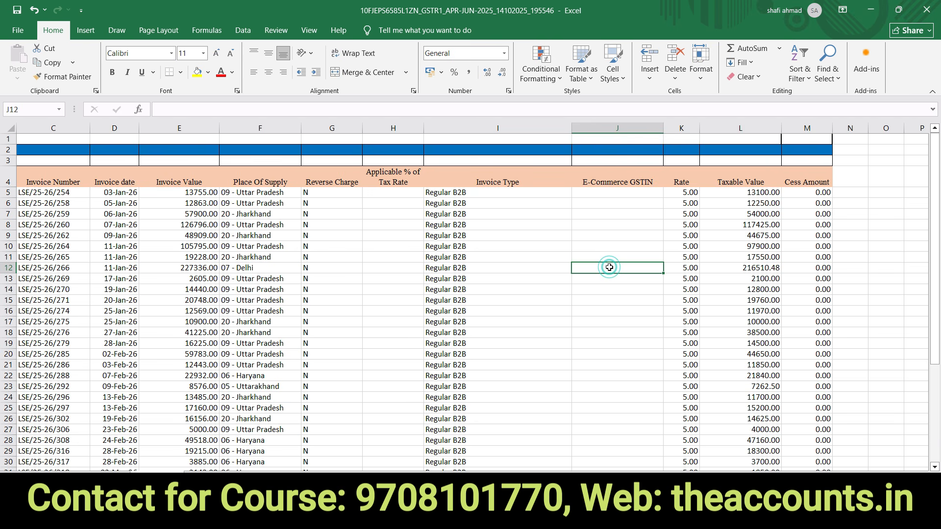
click(392, 269)
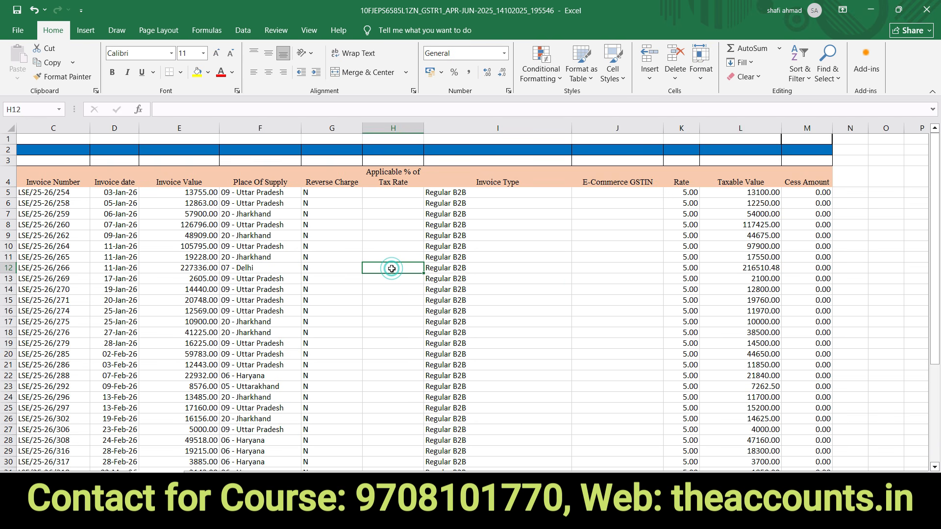
click(578, 280)
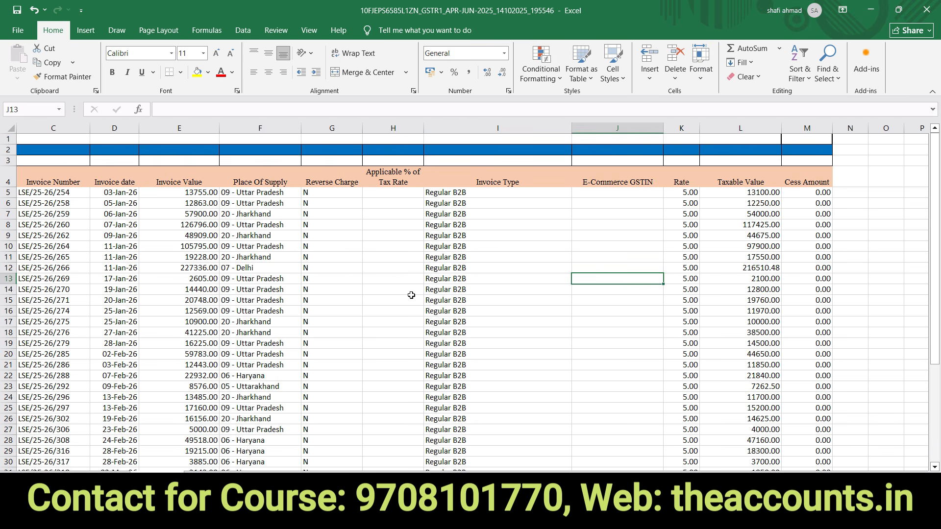
click(525, 226)
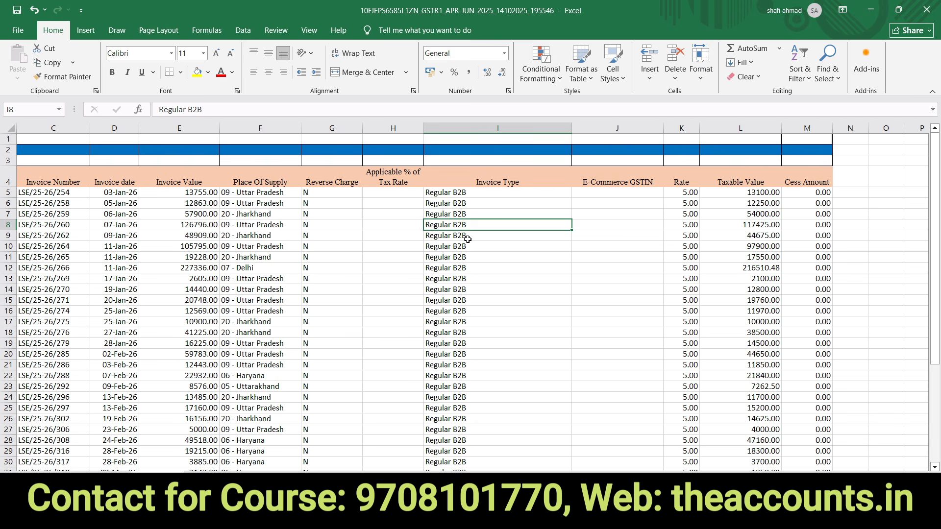
click(528, 254)
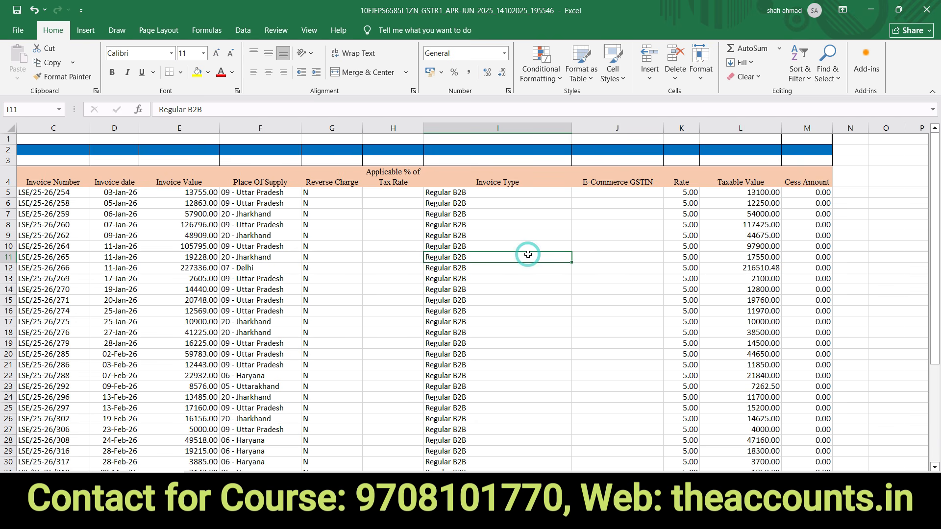
click(599, 308)
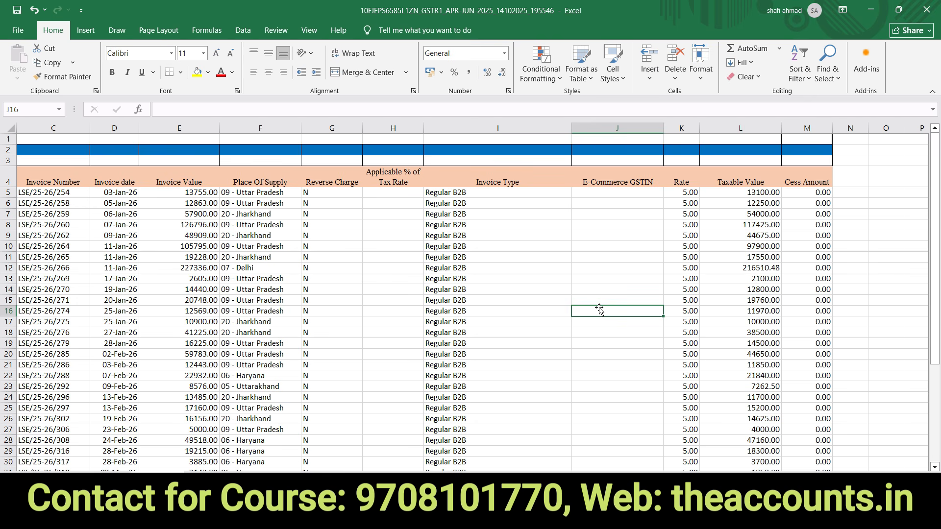
click(621, 341)
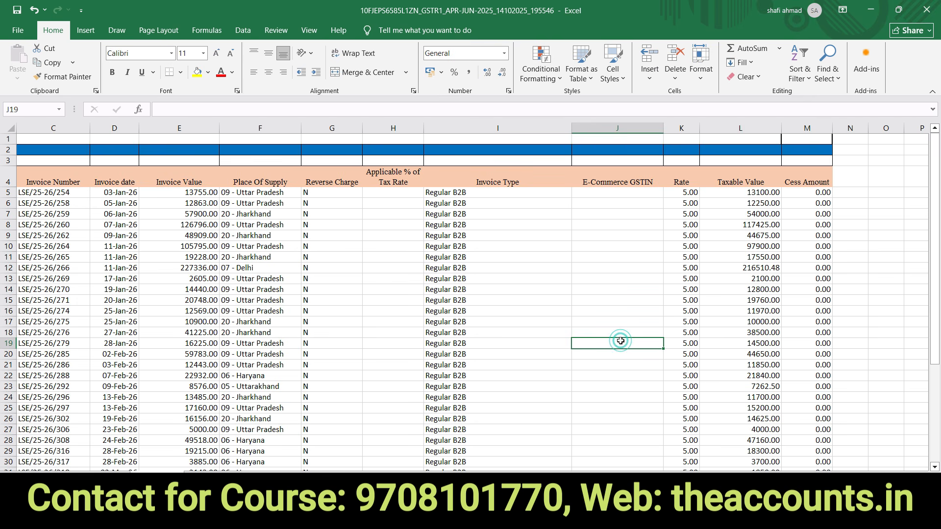
click(614, 259)
click(580, 347)
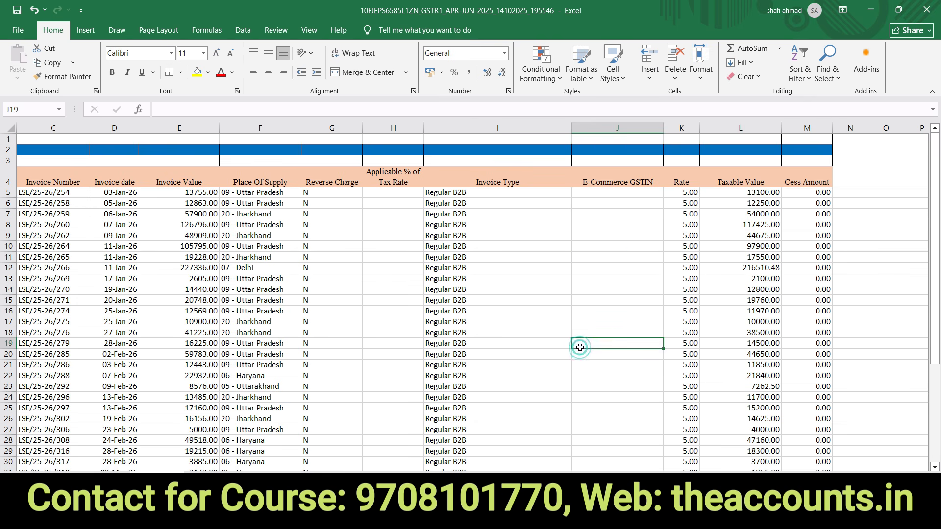
click(596, 319)
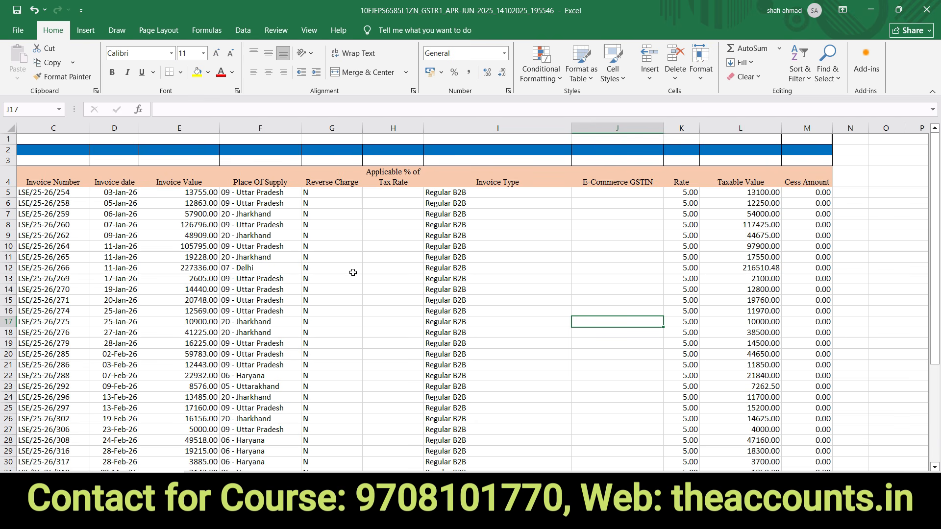
click(615, 206)
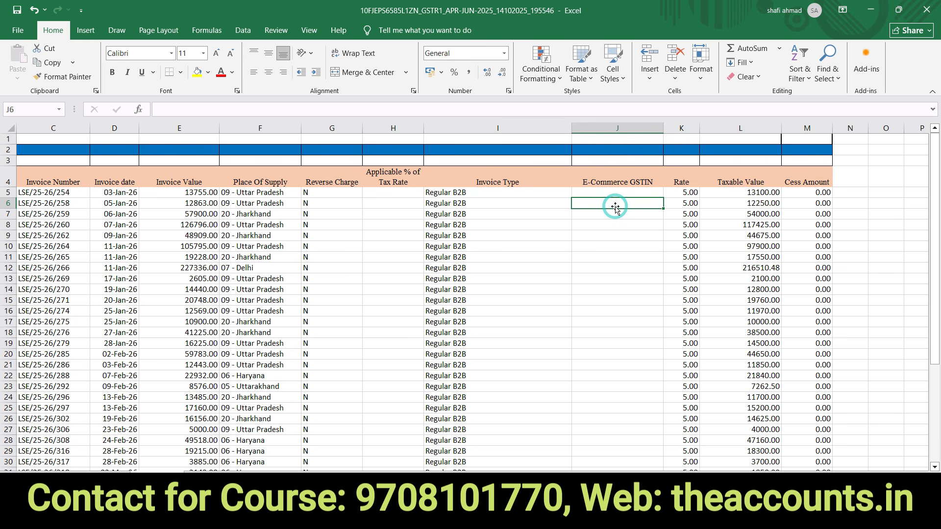
- Return to the recipient GSTIN and receiver name in row 6, then open the B2BA sheet
key(Left)
key(Left)
key(Left)
key(Left)
key(Left)
key(Left)
key(Left)
key(Left)
key(Left)
key(Up)
key(Up)
key(Down)
key(Down)
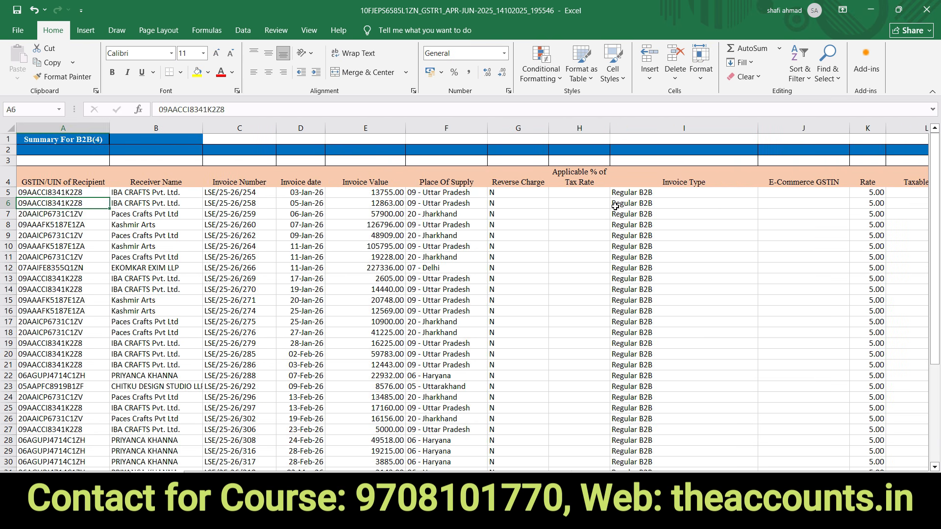
key(Right)
key(Right)
key(Right)
key(Right)
key(Right)
key(Right)
key(Right)
key(Right)
key(Right)
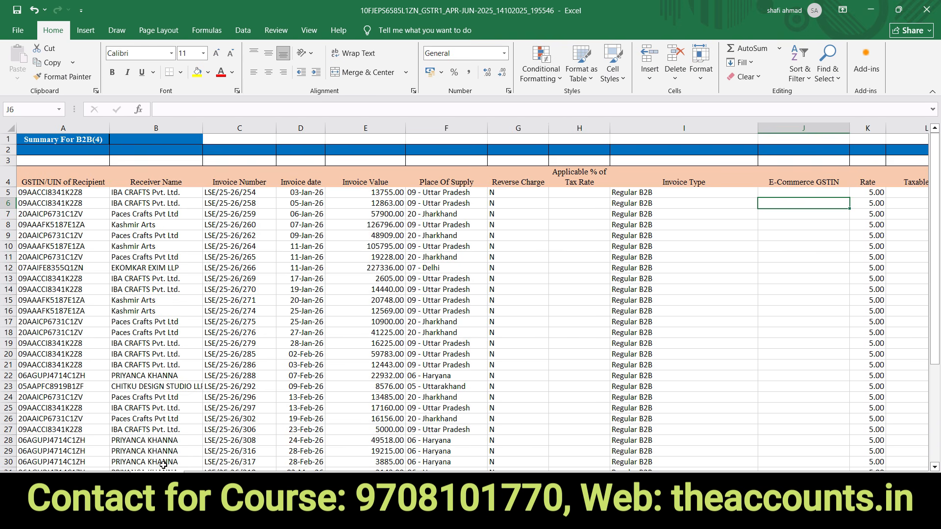
click(199, 478)
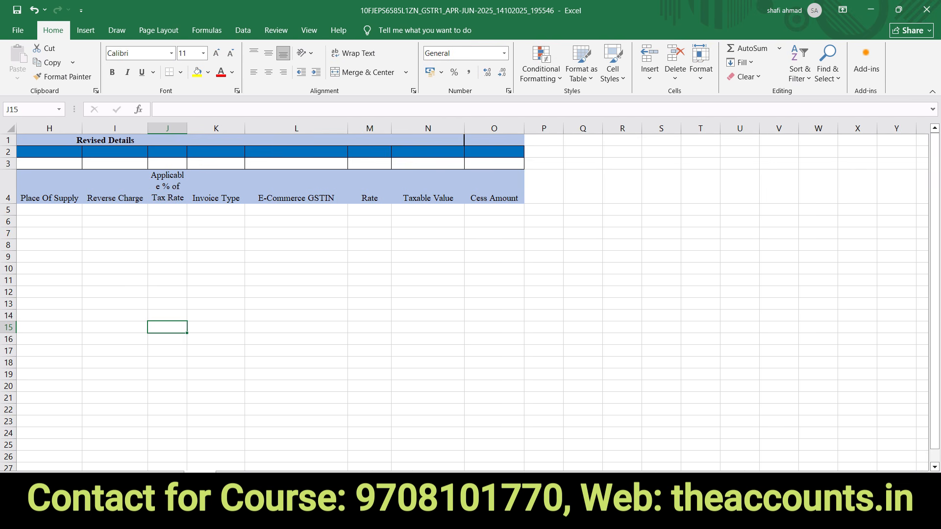
- Step through the B2CL, B2CLA and B2CS sheets, checking empty cells C10 and E10, then open EXP(6)
click(230, 478)
click(259, 476)
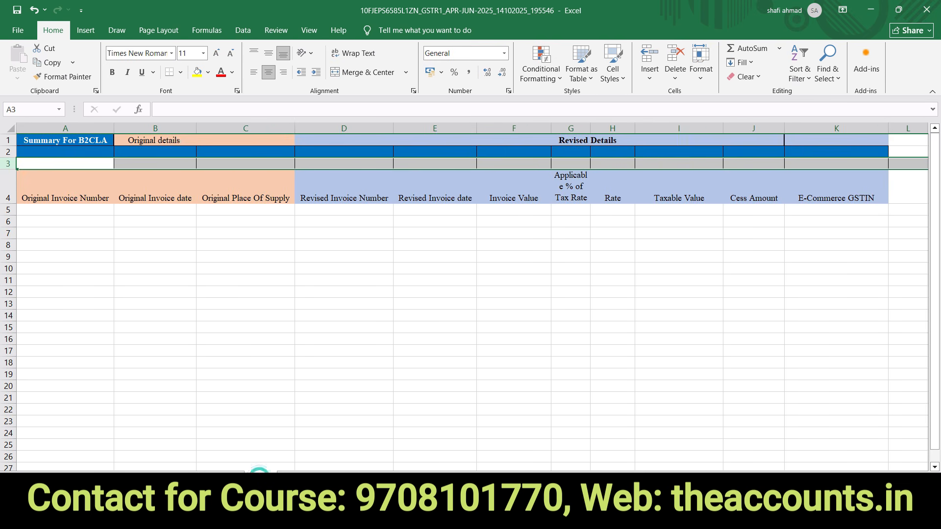
click(290, 477)
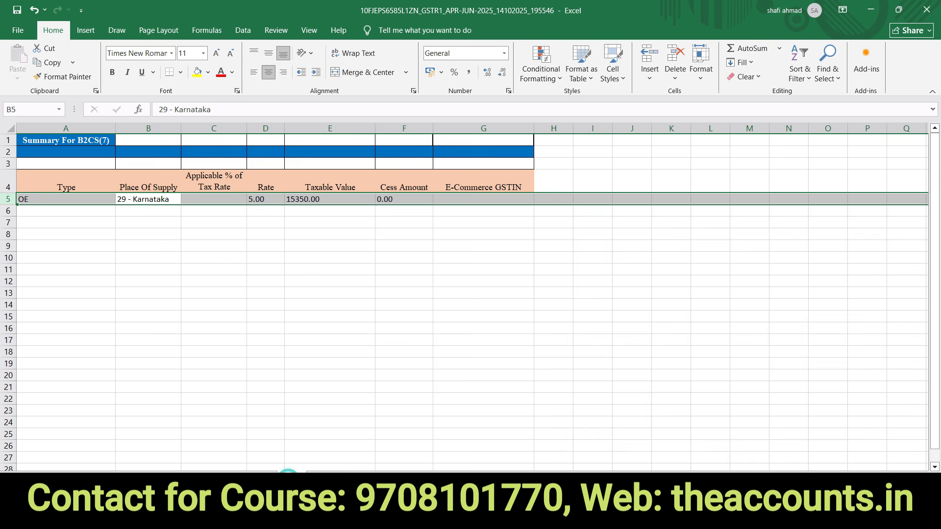
click(212, 260)
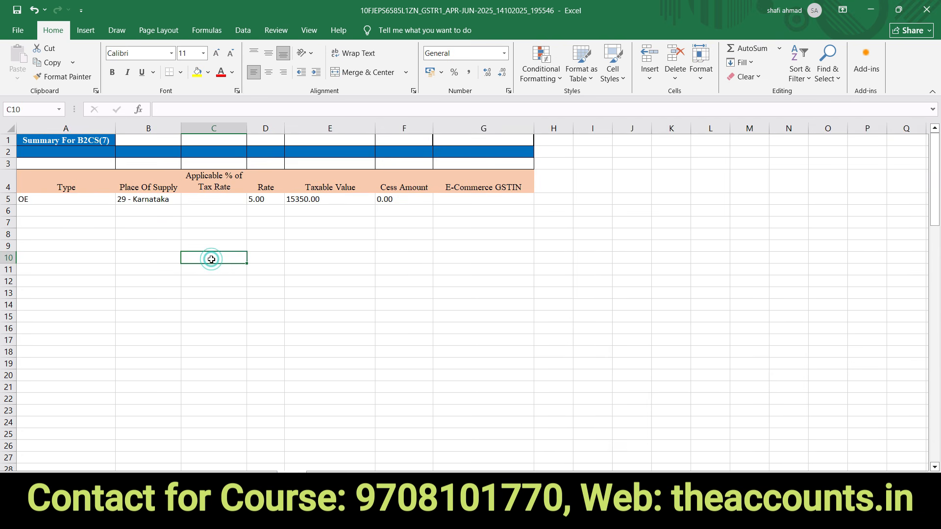
click(362, 258)
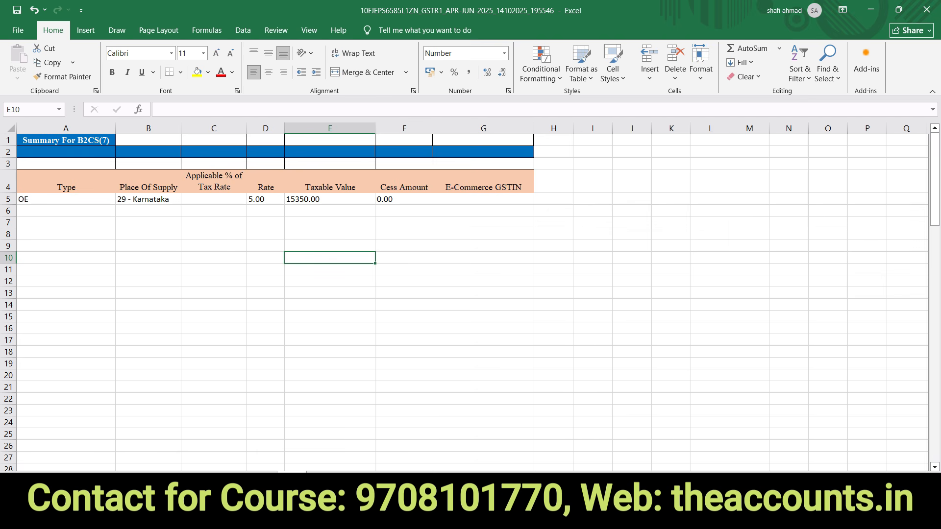
click(488, 478)
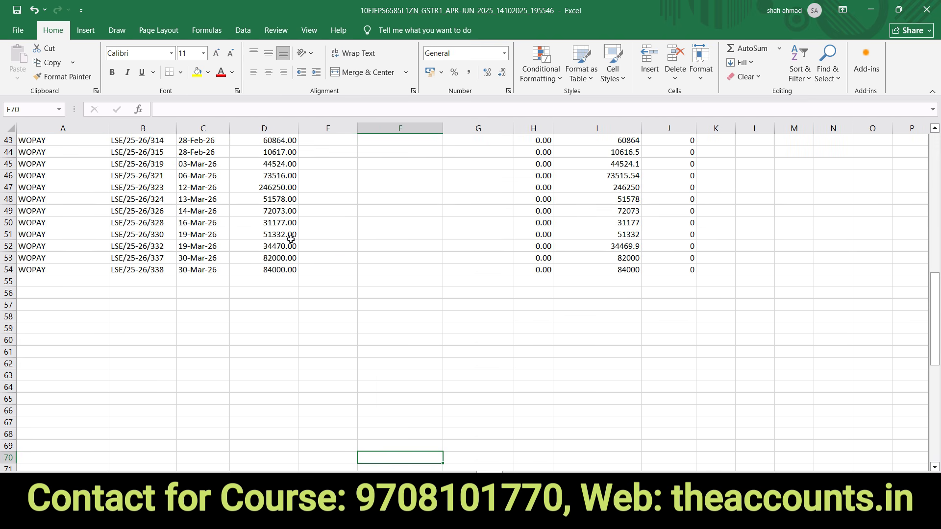
- Review the WOPAY export invoice rows and Shipping Bill Date cell G15 on EXP(6)
click(56, 227)
key(Up)
key(Up)
key(Up)
key(Up)
key(Up)
key(Up)
key(Up)
key(Up)
key(Up)
key(Up)
key(Up)
key(Up)
key(Up)
key(Up)
key(Up)
key(Up)
key(Up)
key(Up)
key(Up)
key(Up)
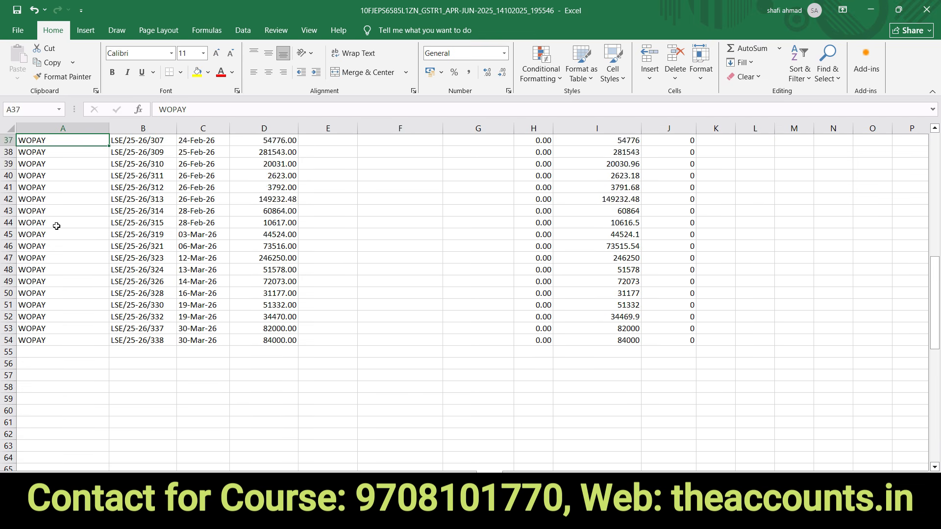
key(Up)
key(Up)
key(Up)
key(Up)
key(Up)
key(Up)
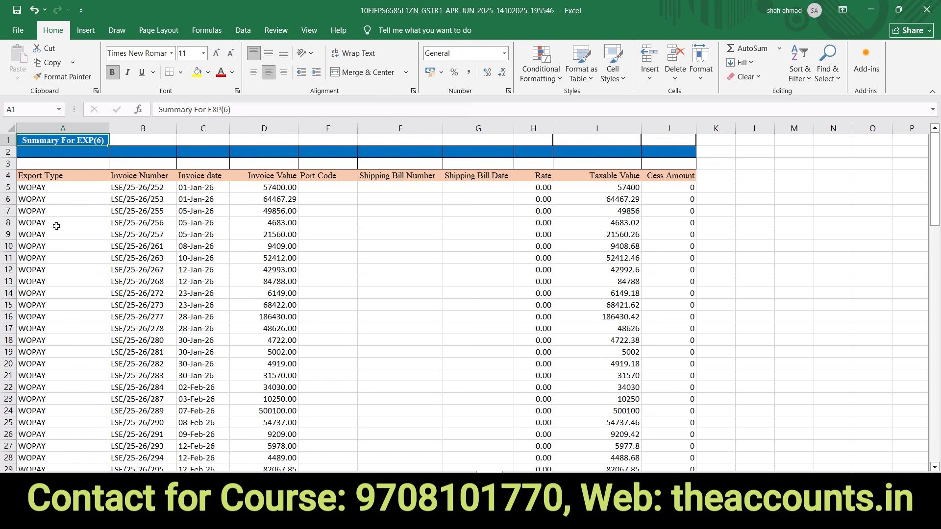
click(755, 338)
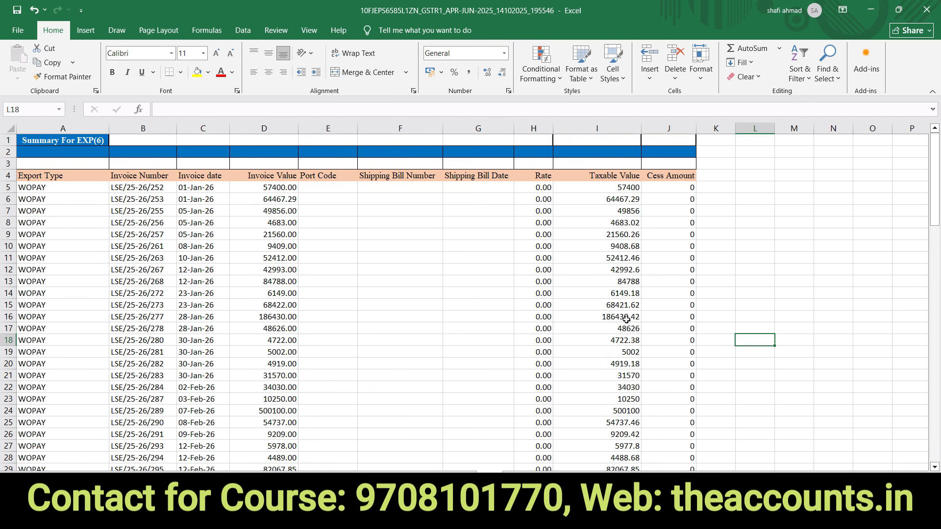
click(473, 301)
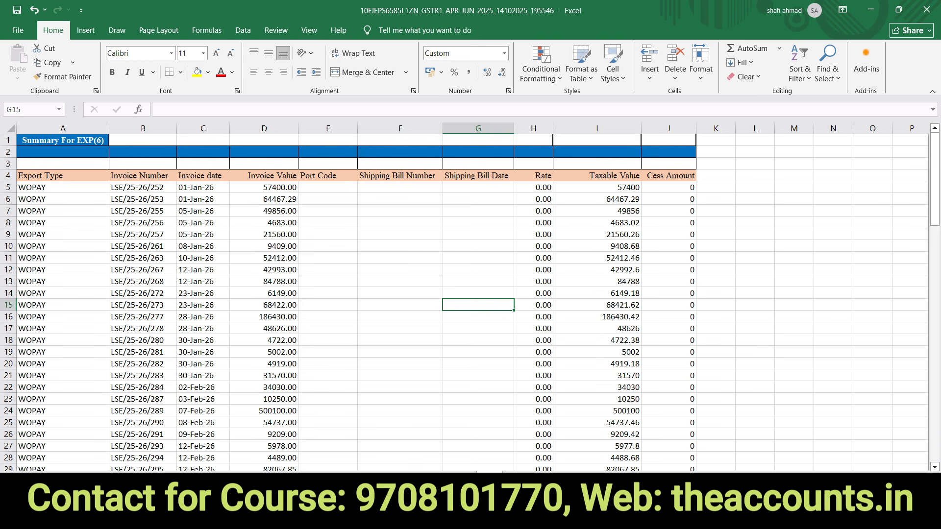
- Look through the Revised details, 11B and HSN(12) summary sheets, scanning row 5 across
click(513, 480)
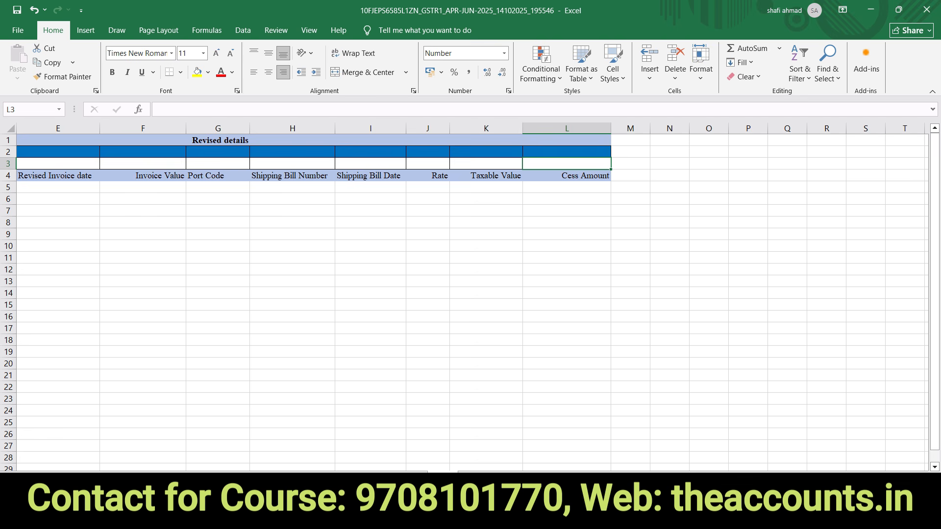
click(511, 479)
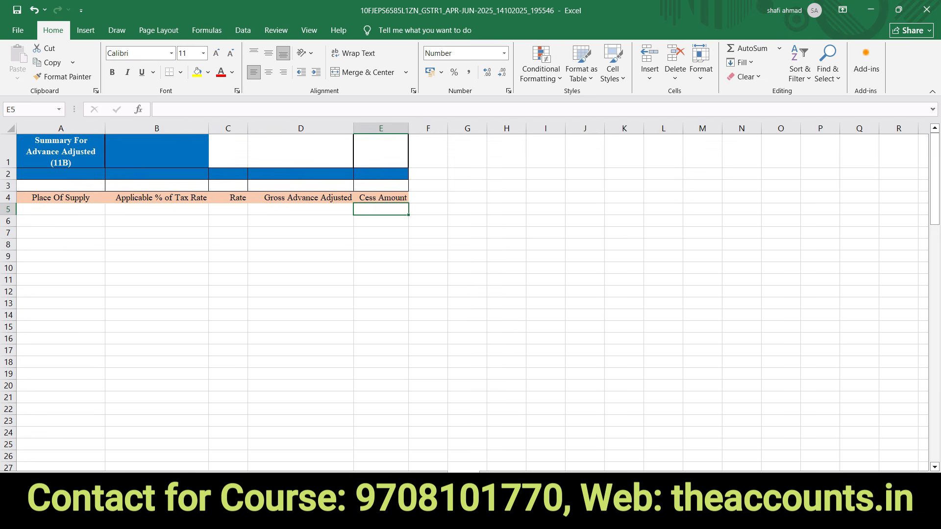
click(497, 479)
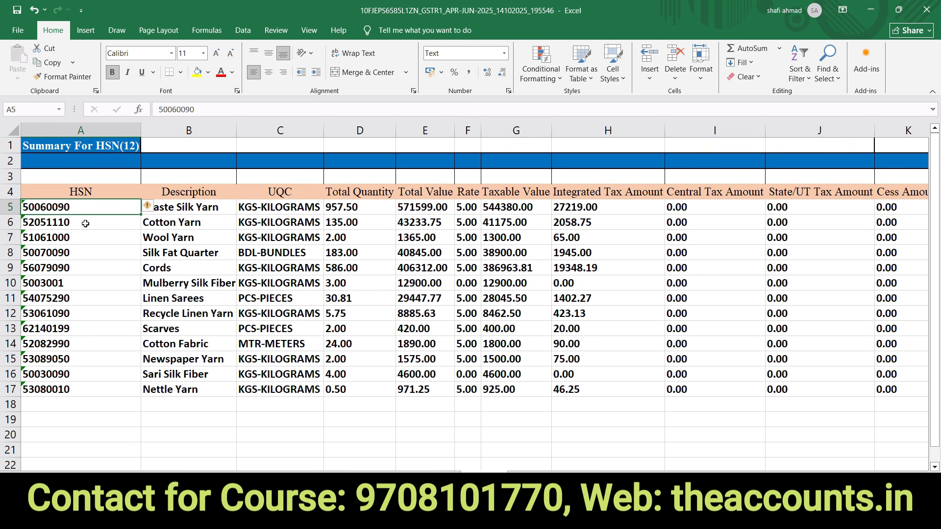
key(Right)
key(Right)
key(Right)
key(Right)
key(Right)
key(Right)
key(Right)
key(Right)
key(Right)
key(Right)
key(Right)
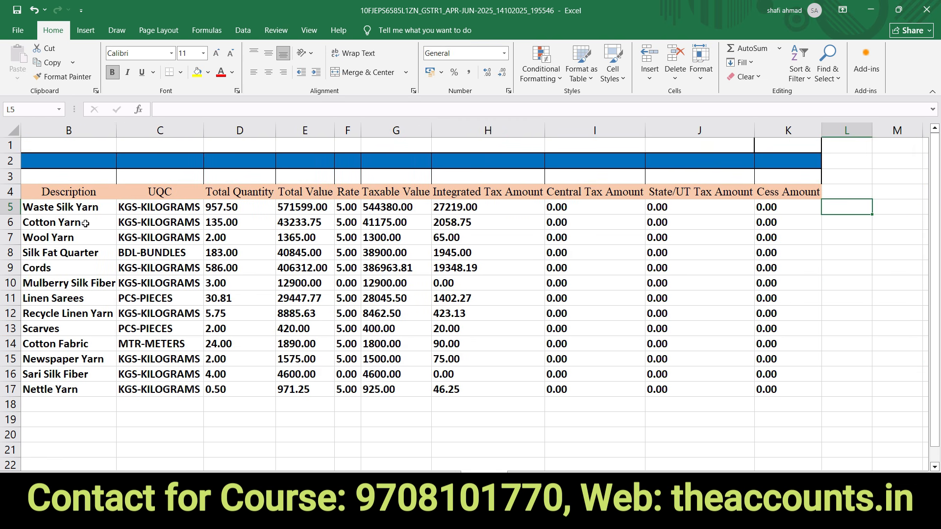
key(Left)
key(Left)
key(Left)
key(Left)
key(Left)
key(Left)
key(Left)
key(Left)
key(Left)
key(Left)
key(Left)
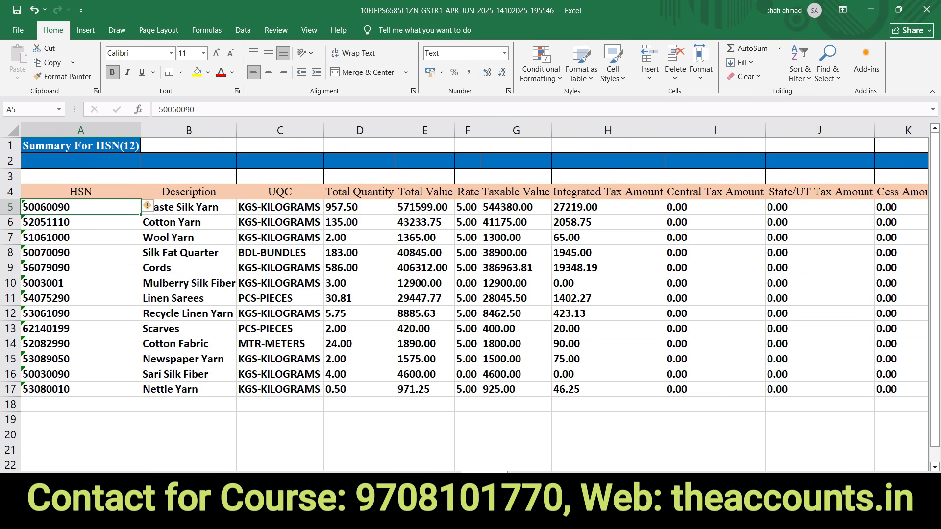
- Check HSN code A9 and the empty rows below the next HSN sheet, then minimise to the desktop
click(521, 477)
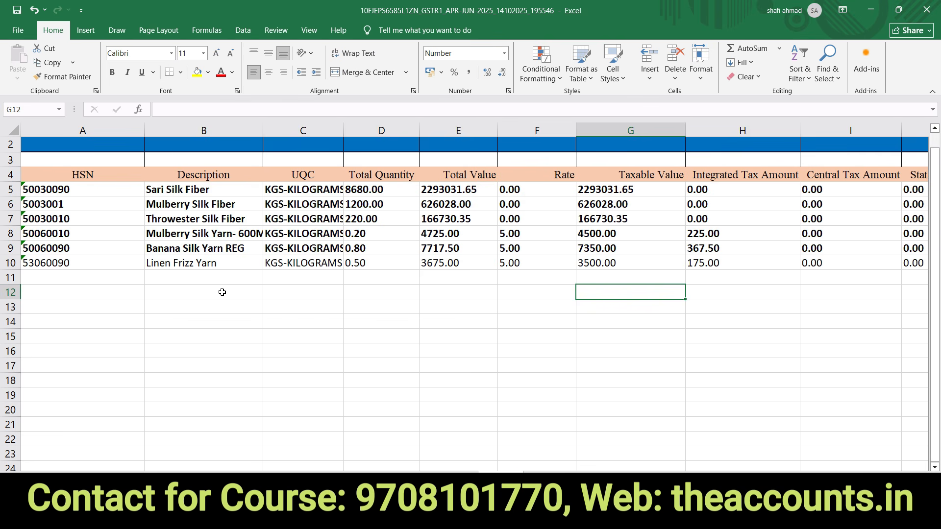
click(125, 251)
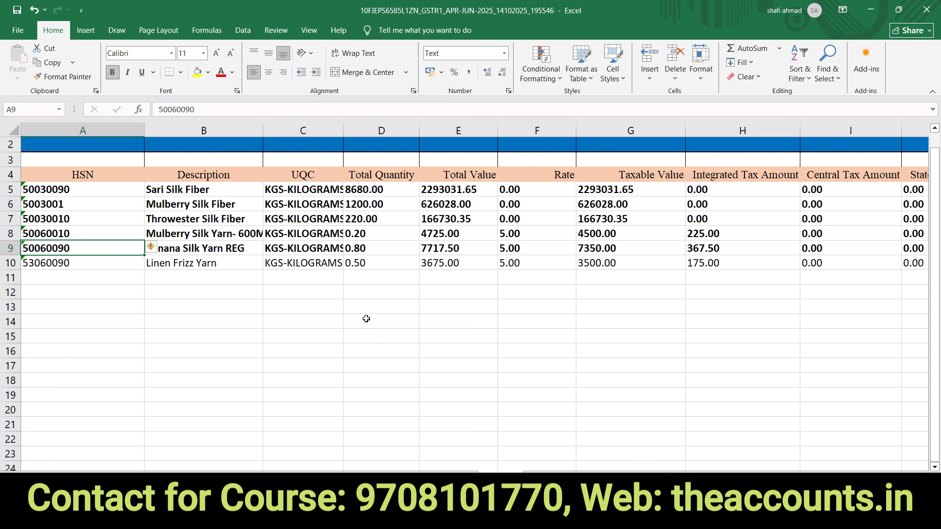
click(385, 322)
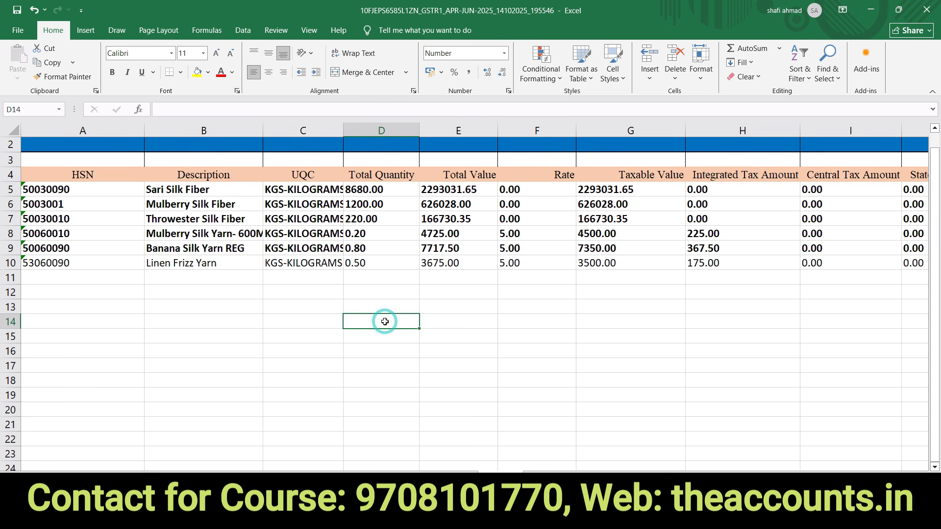
click(596, 322)
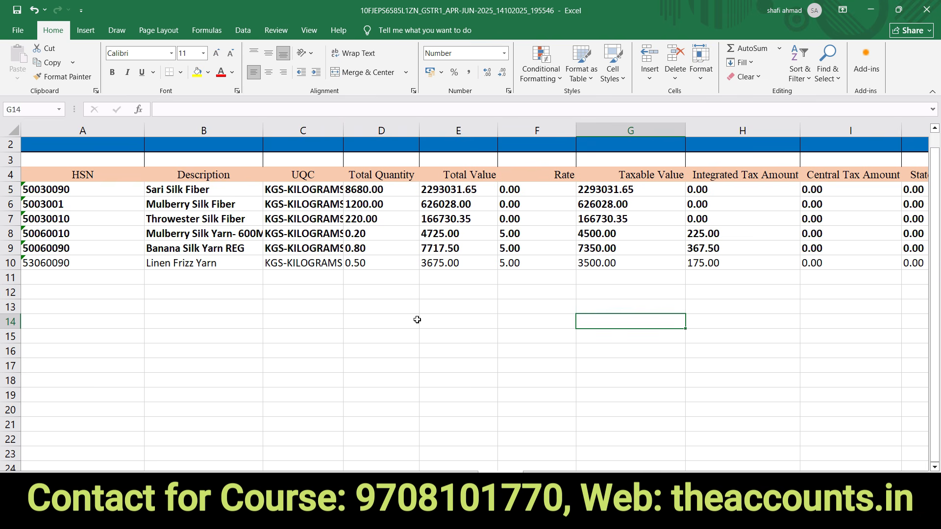
click(322, 313)
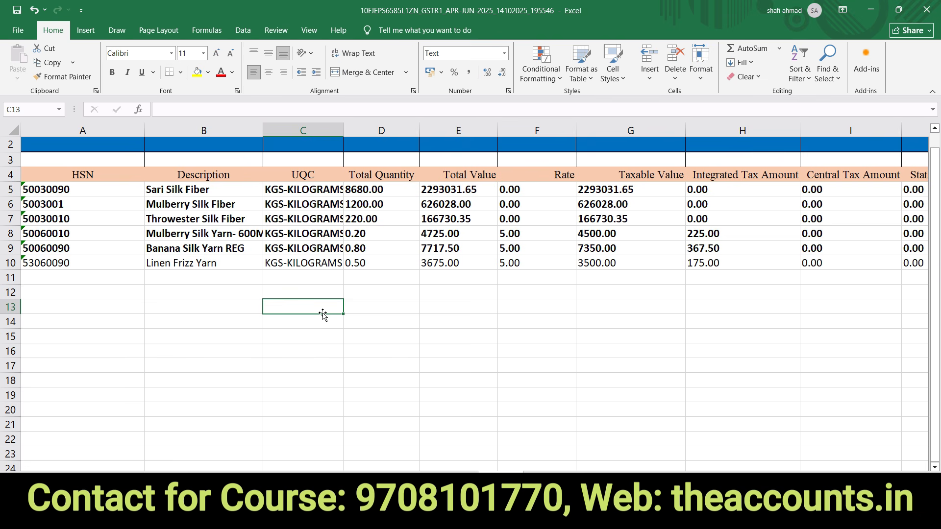
key(super+d)
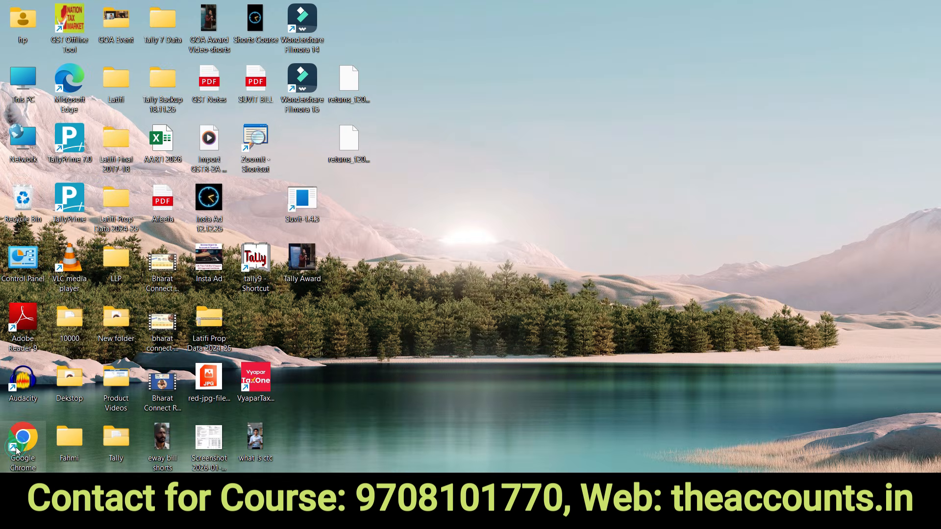
- Launch Chrome maximised and load gst.gov.in by entering gst in the address bar
double_click(17, 450)
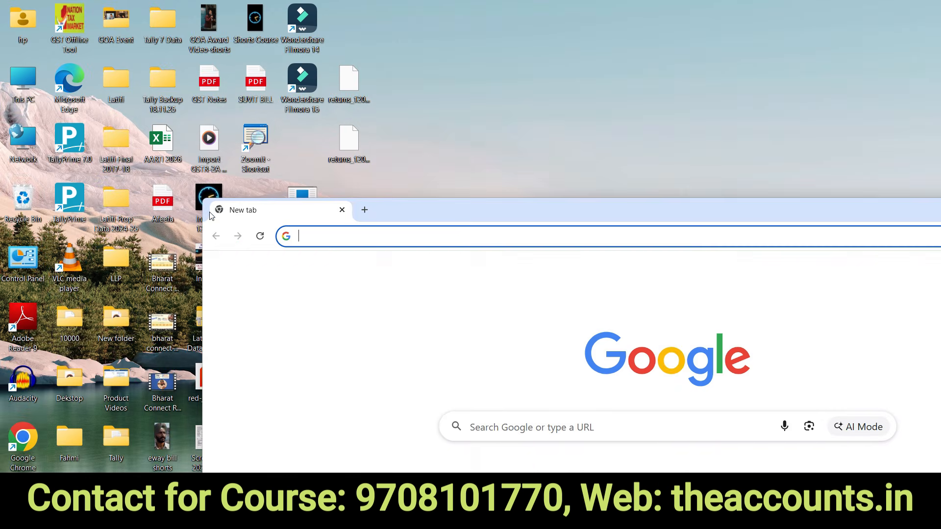
double_click(392, 206)
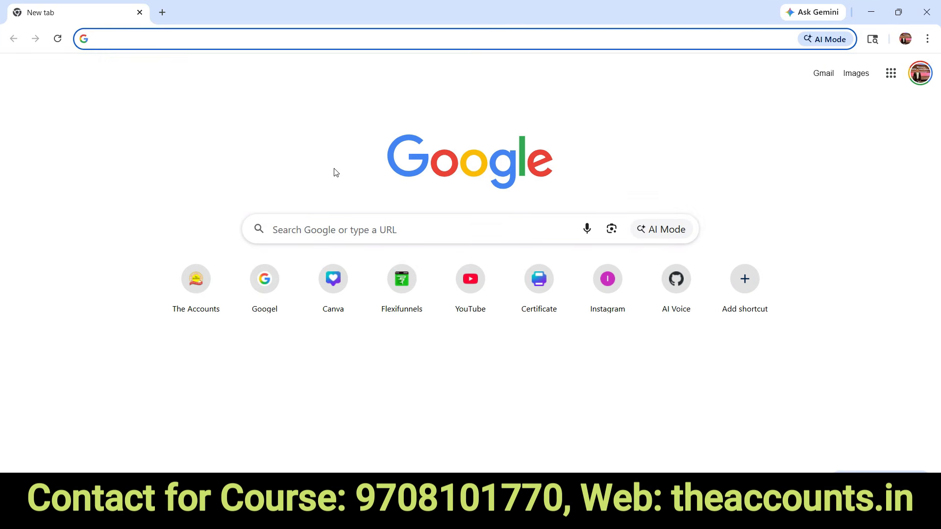
text(gst)
key(Return)
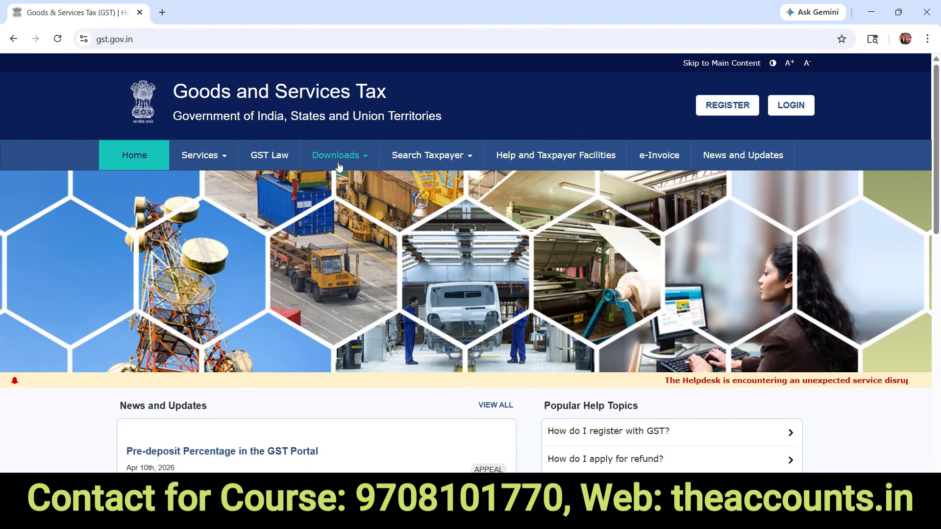
- Open Downloads > Offline Tools > Returns Offline Tool and highlight the sentence mentioning GSTR-1 and GSTR-2
click(337, 163)
mouse_move(140, 186)
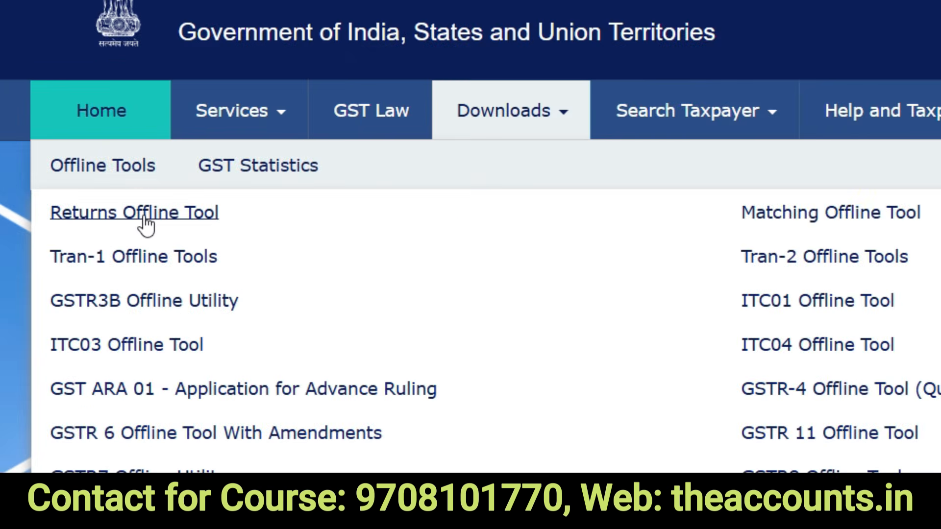
click(146, 214)
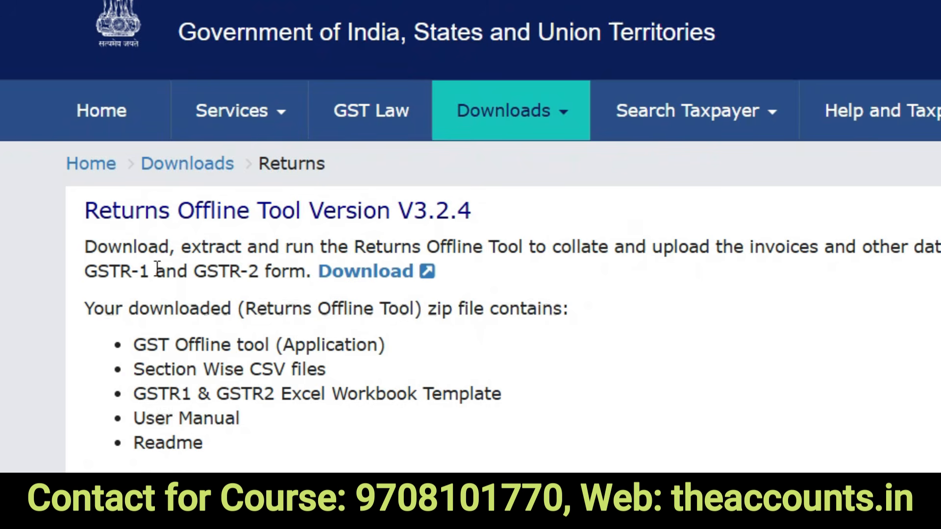
drag(85, 273, 304, 275)
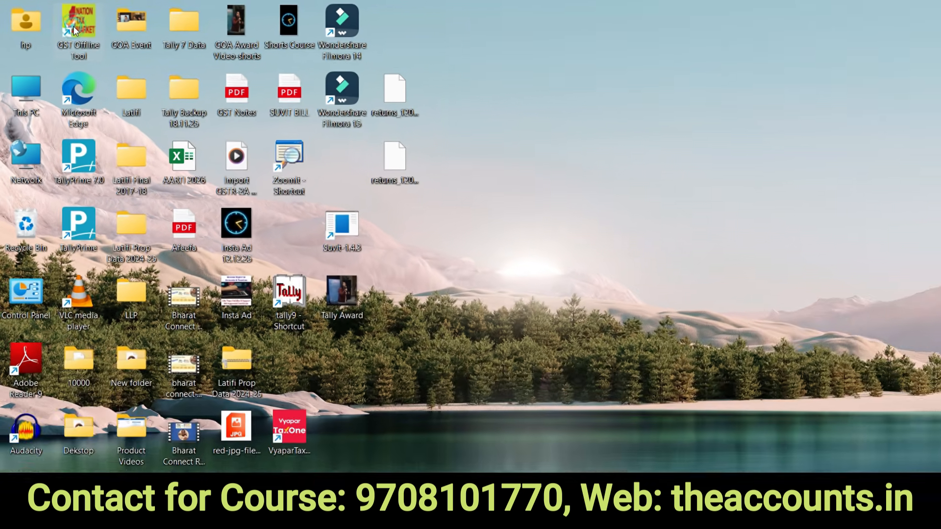
- Launch GST Offline Tool, start a new return upload and paste the supplier's GSTIN
double_click(77, 27)
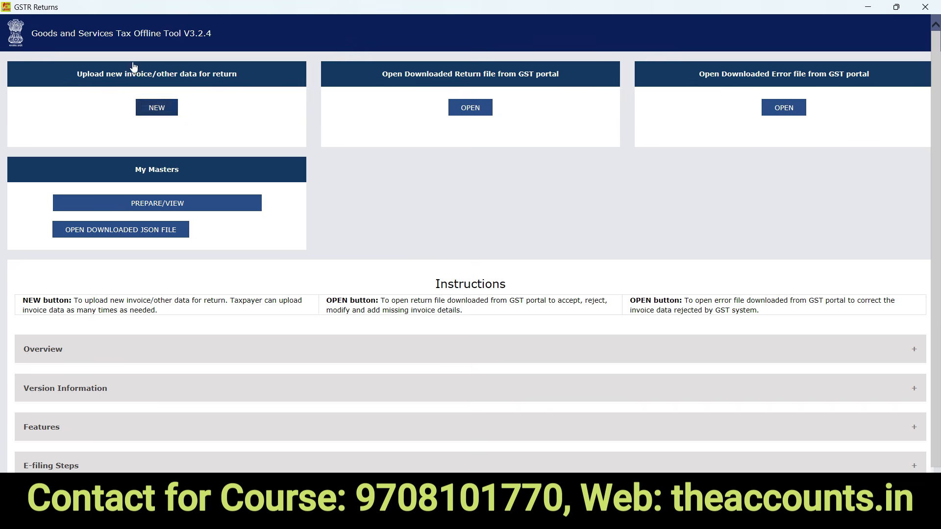
click(157, 108)
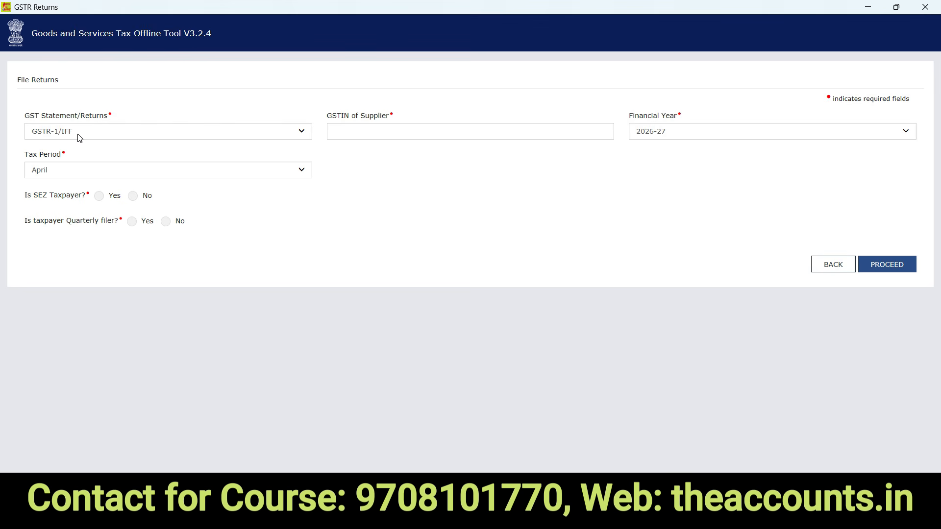
click(379, 130)
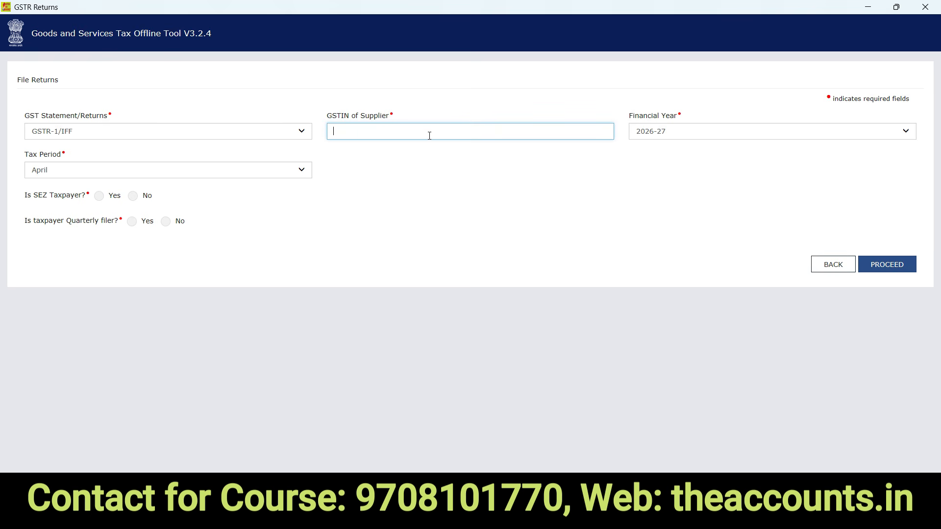
- Choose FY 2025-26, tax period March, SEZ No and quarterly filer Yes, then proceed
click(680, 137)
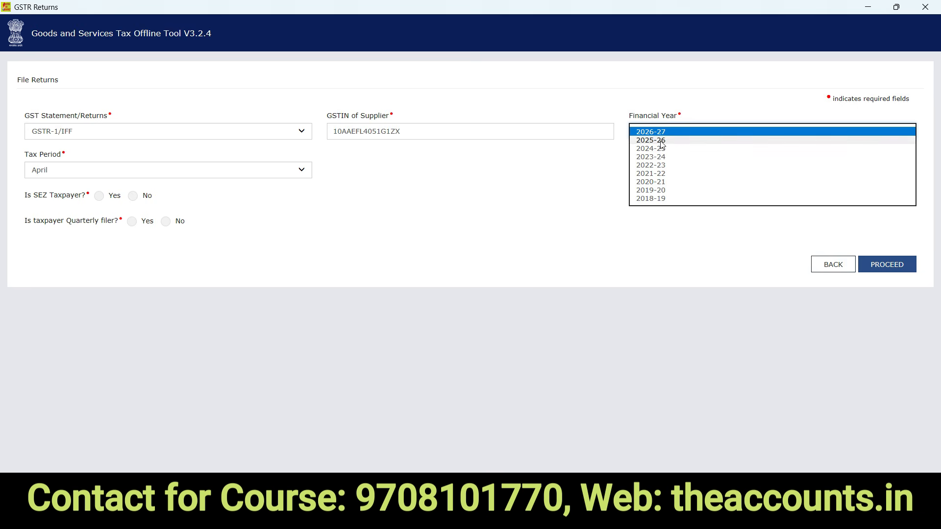
click(661, 141)
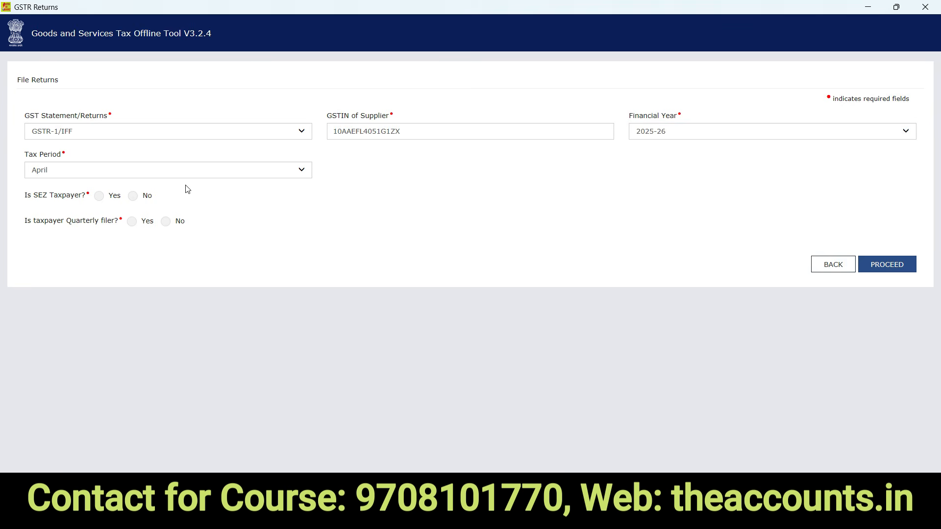
click(60, 175)
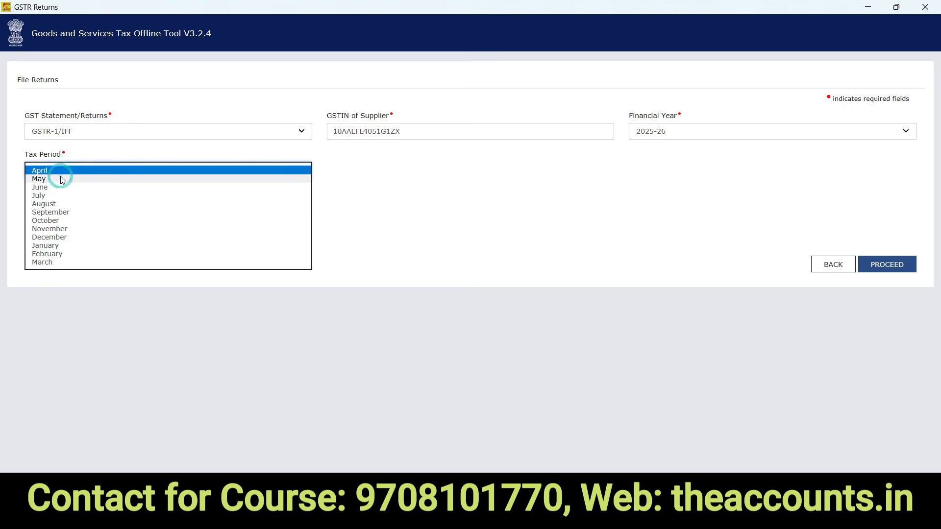
click(47, 262)
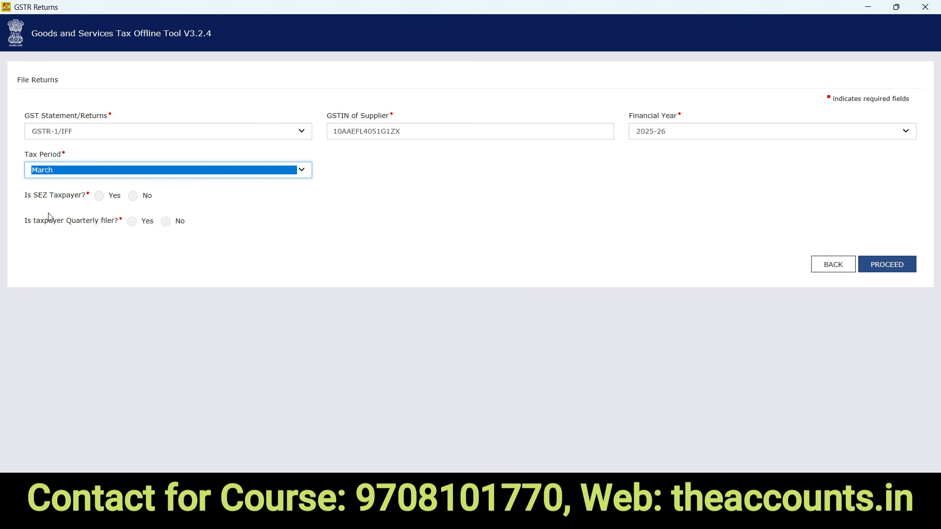
click(133, 197)
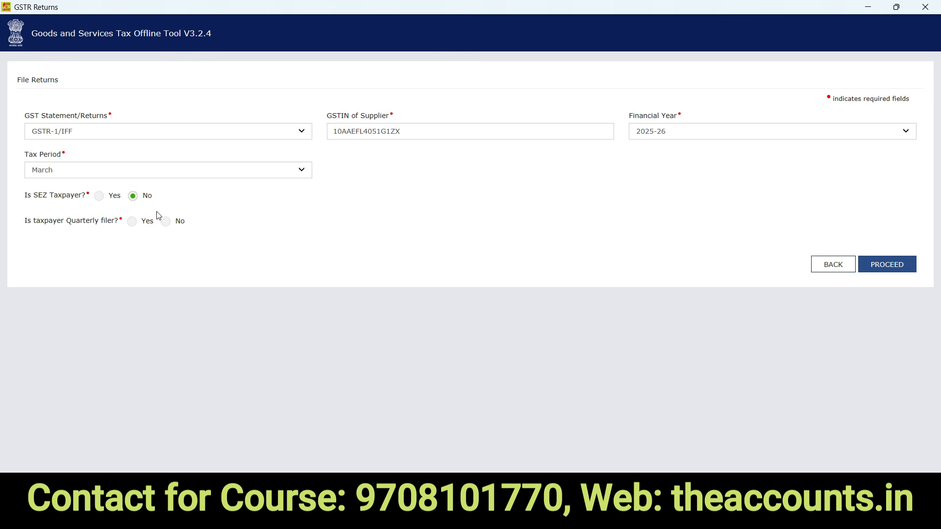
click(130, 223)
click(886, 263)
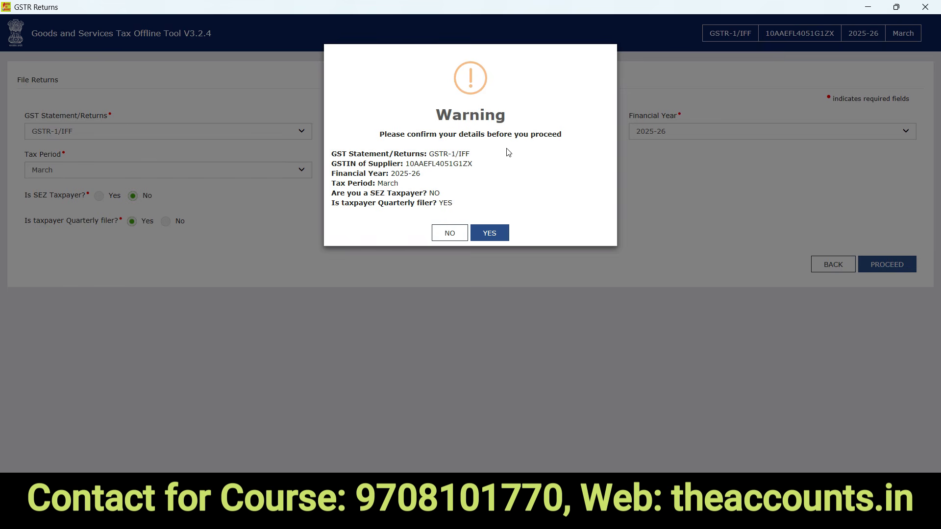
- Confirm the return and import the GSTR-1 Excel workbook from the TallyPrime folder for all sections
click(489, 233)
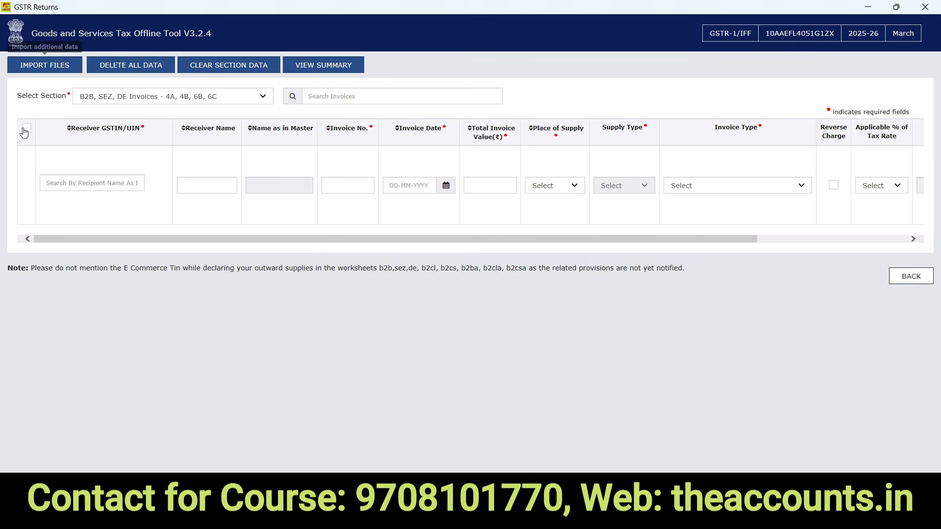
click(41, 68)
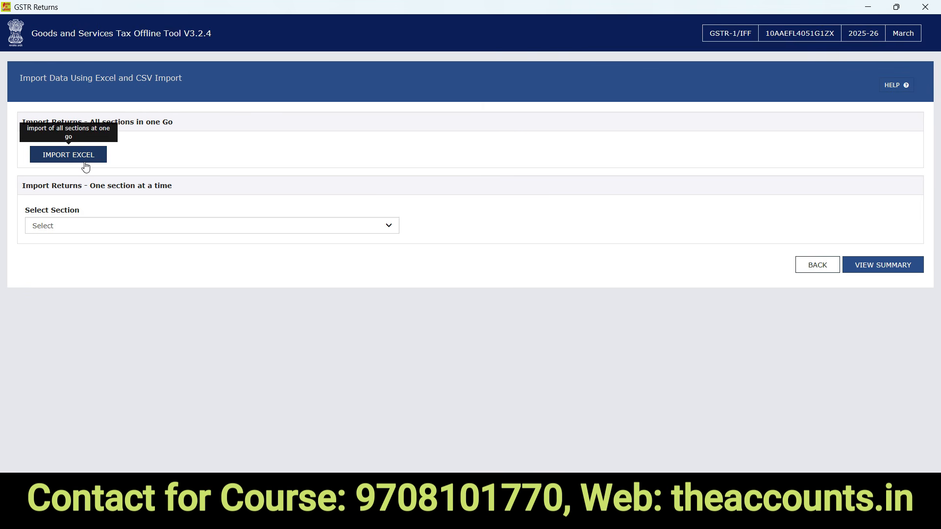
click(65, 159)
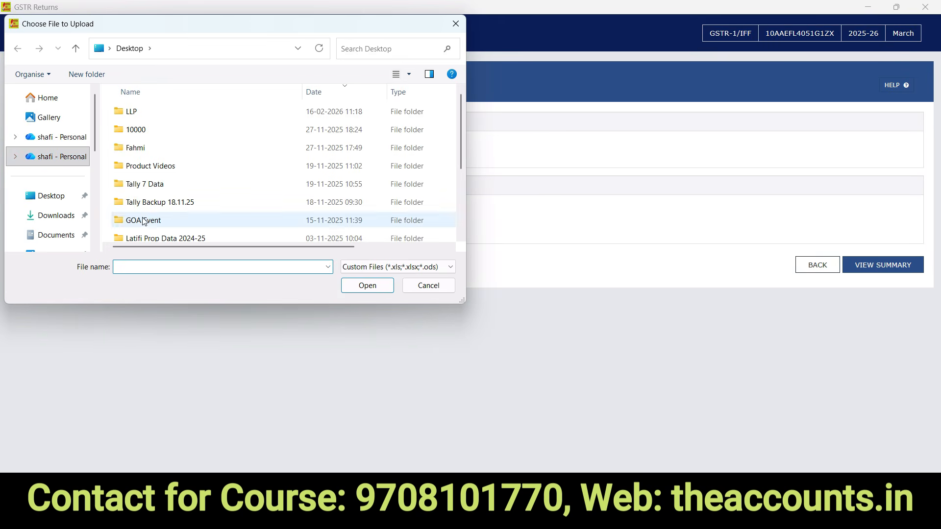
drag(93, 140, 94, 197)
click(58, 211)
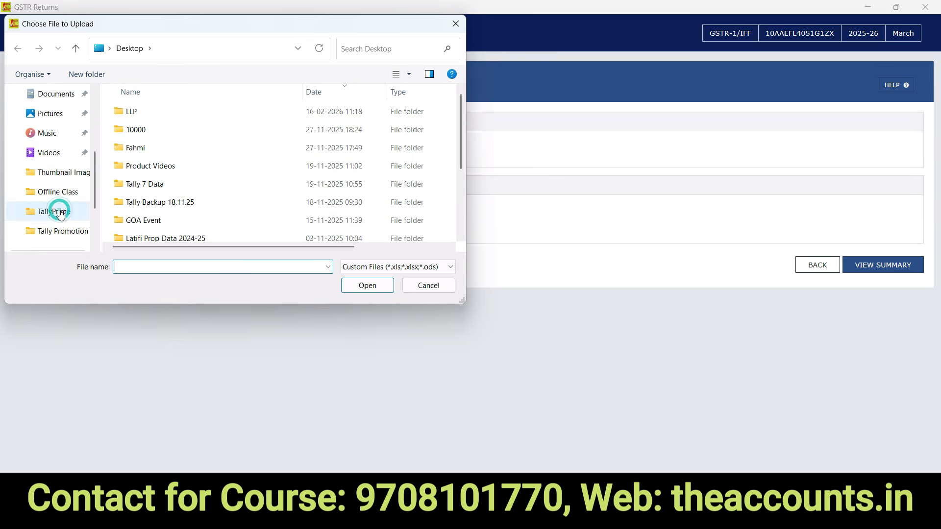
double_click(265, 228)
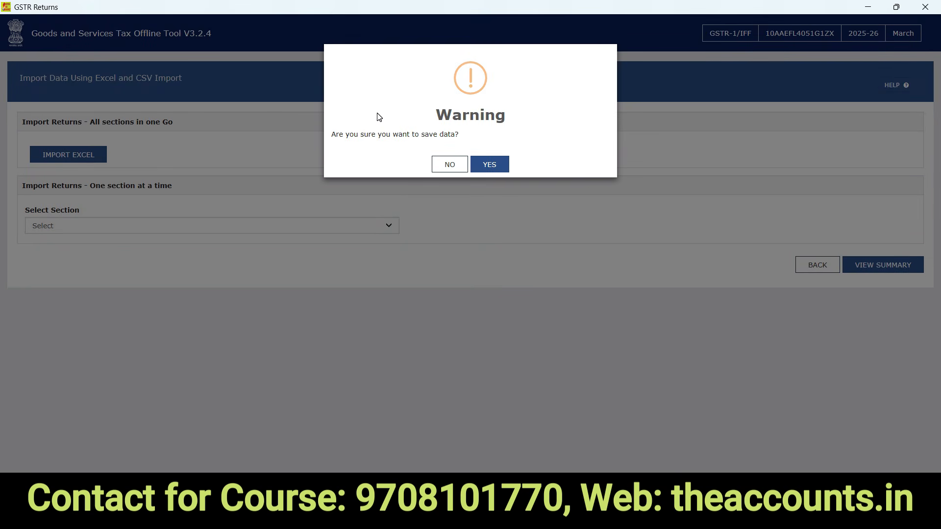
- Save the imported data and highlight the invalid HSN(B2B) and HSN(B2C) row numbers before switching to Excel
click(489, 164)
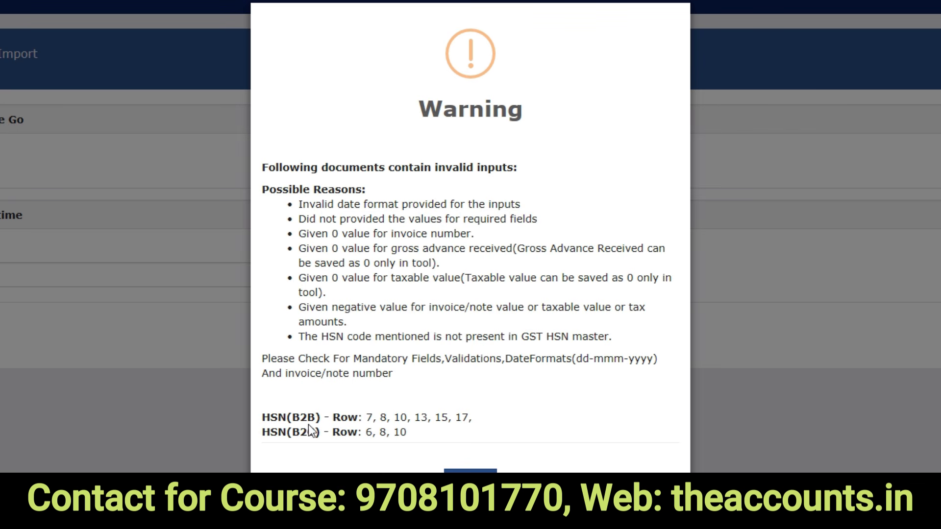
drag(367, 418, 477, 418)
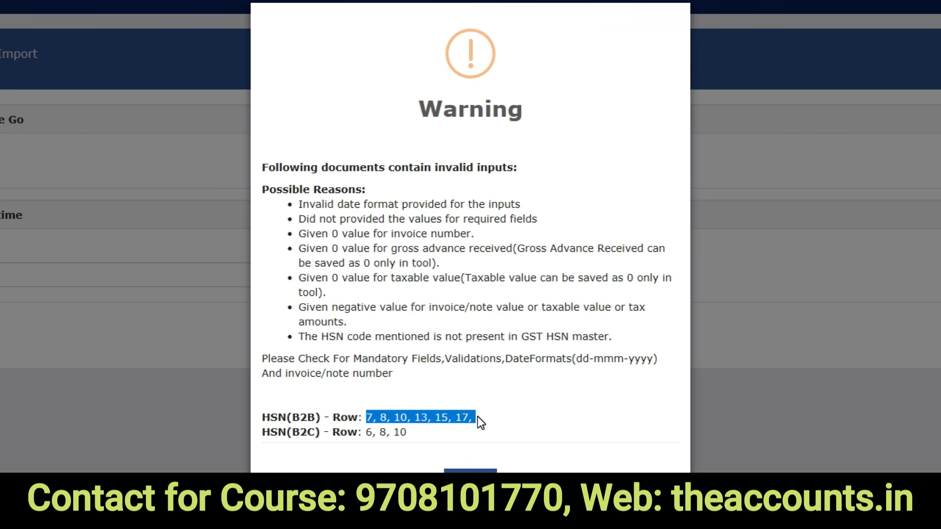
drag(264, 435, 430, 434)
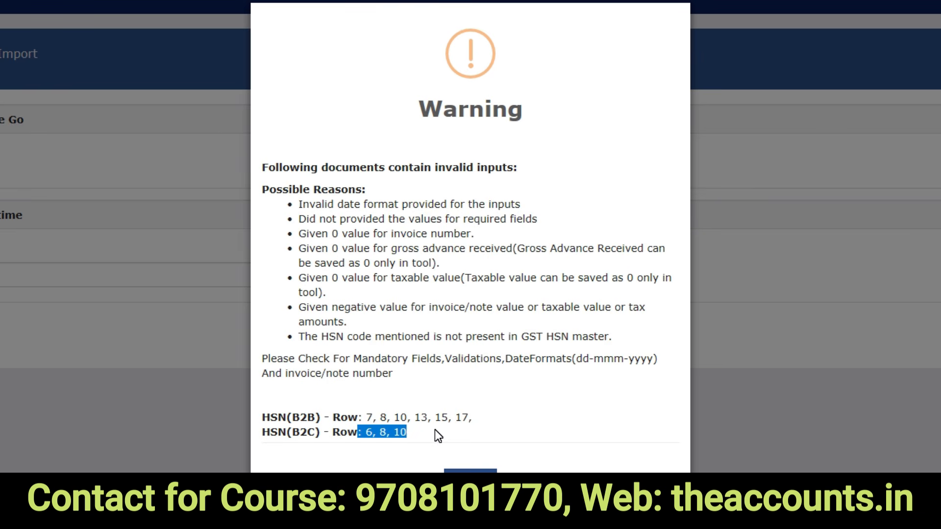
key(alt+Tab)
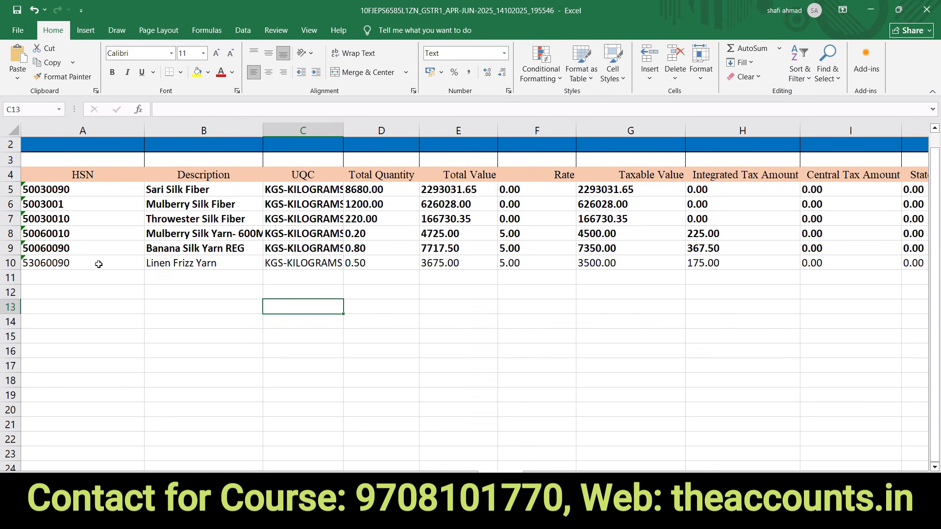
- Inspect HSN codes in A5:A17 on Summary For HSN(12), spotting seven-digit 5003001 in row 10
click(94, 263)
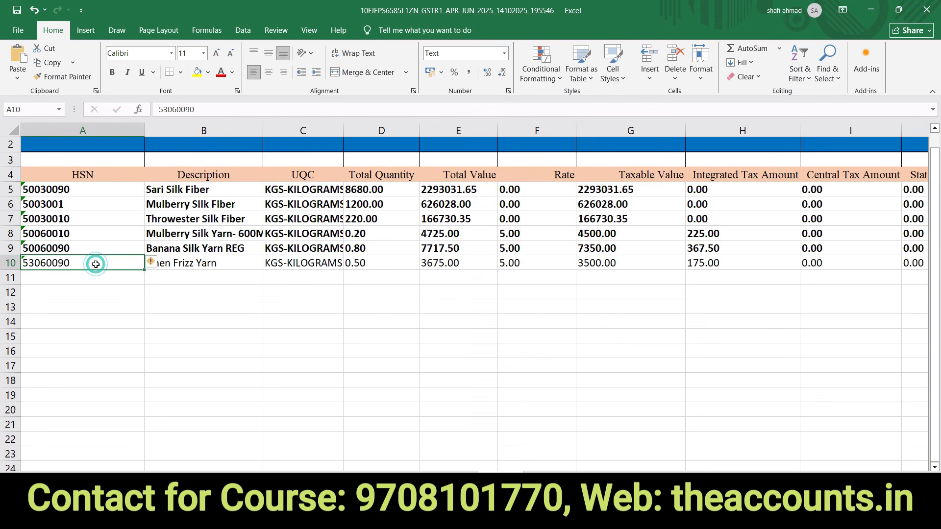
click(455, 480)
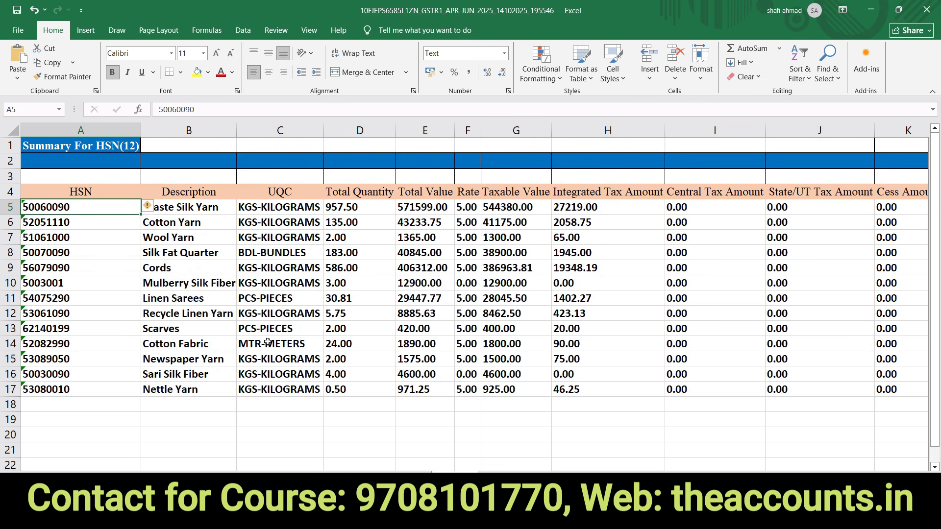
click(82, 256)
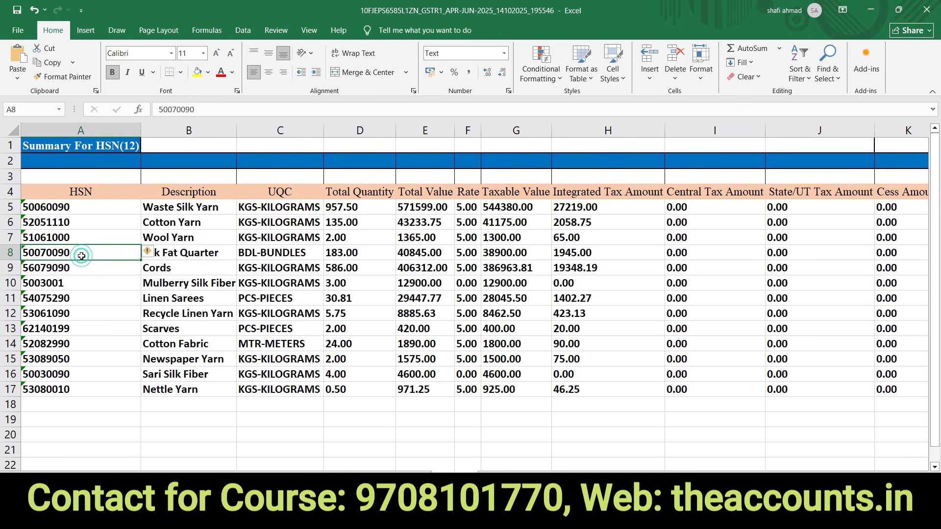
drag(86, 206, 86, 389)
click(71, 289)
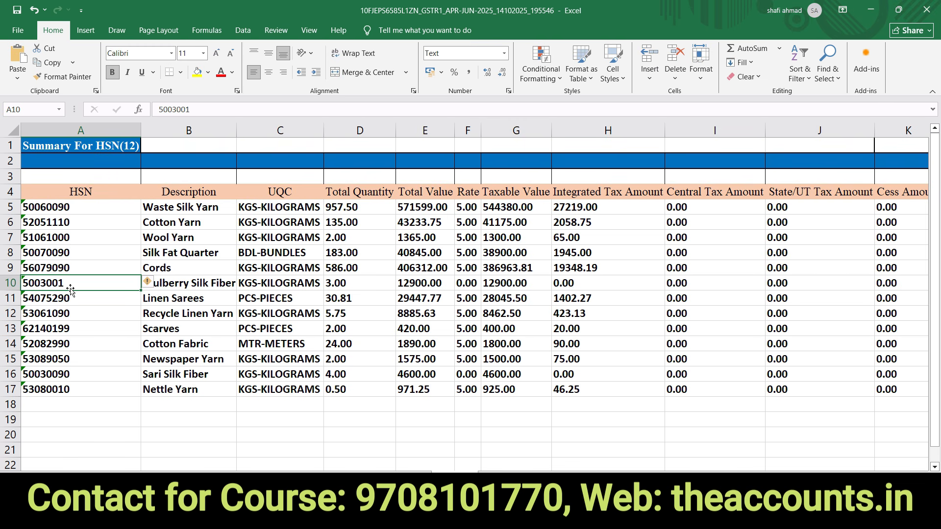
- Return to GST Offline Tool and close the invalid-HSN warning with OK
key(alt+Tab)
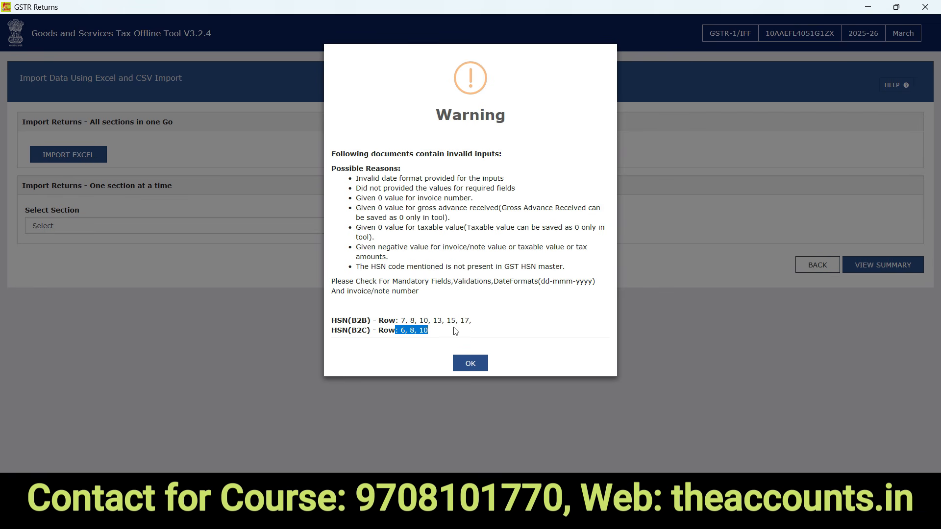
click(470, 367)
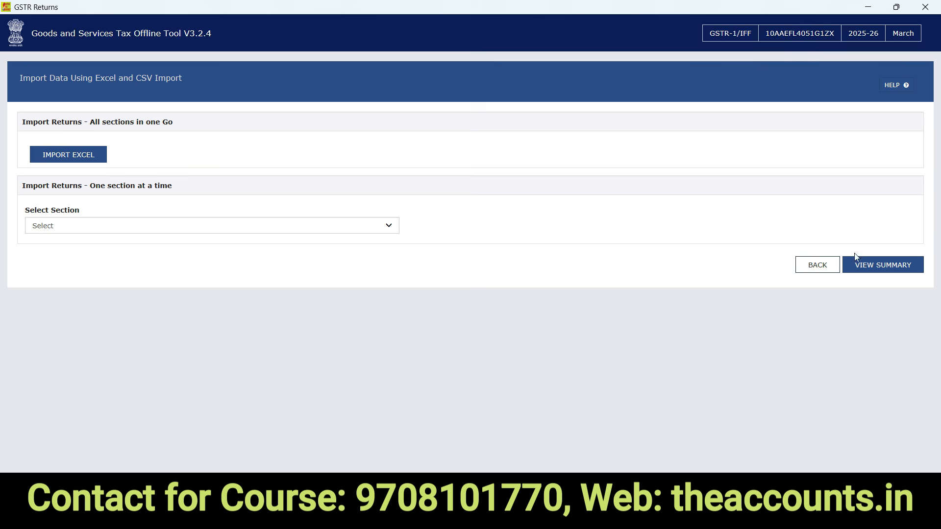
- Show the return summary with 36 B2B, 1 B2CS, 4 credit/debit notes and 50 export invoices
click(882, 269)
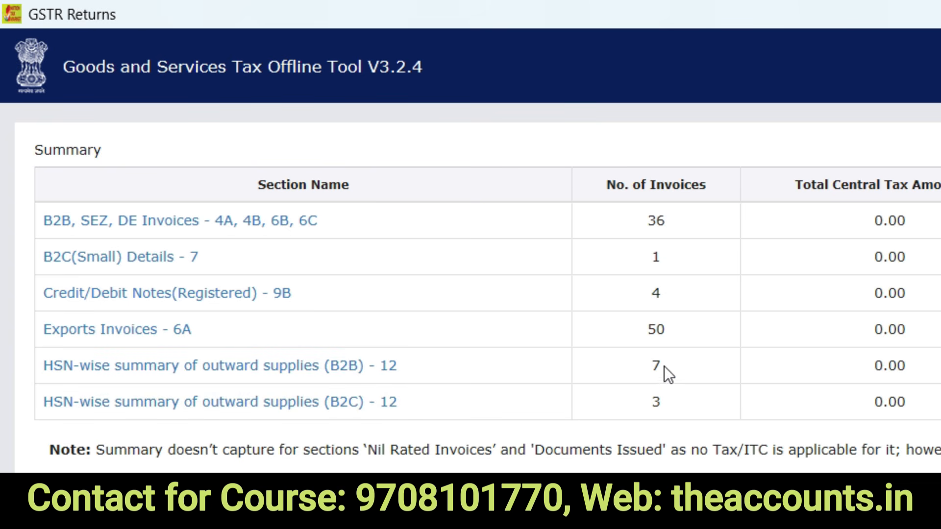
key(alt+Tab)
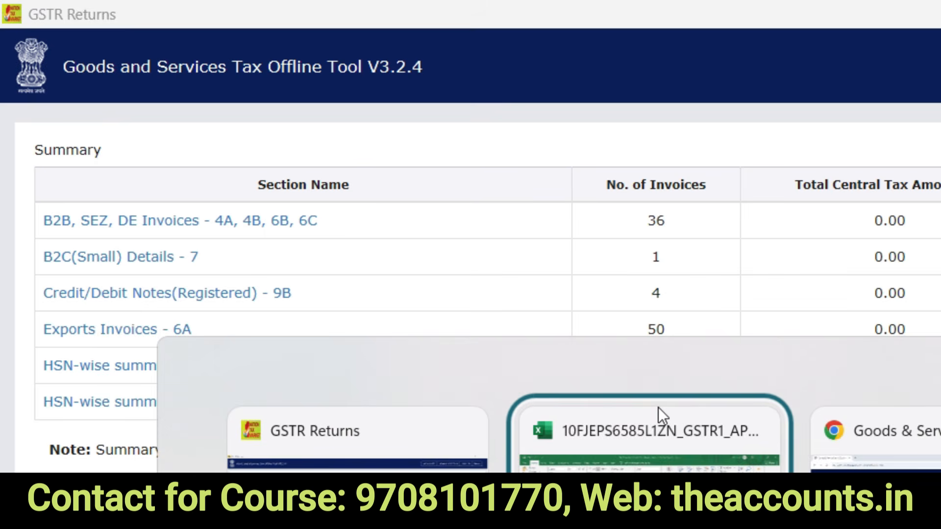
click(658, 407)
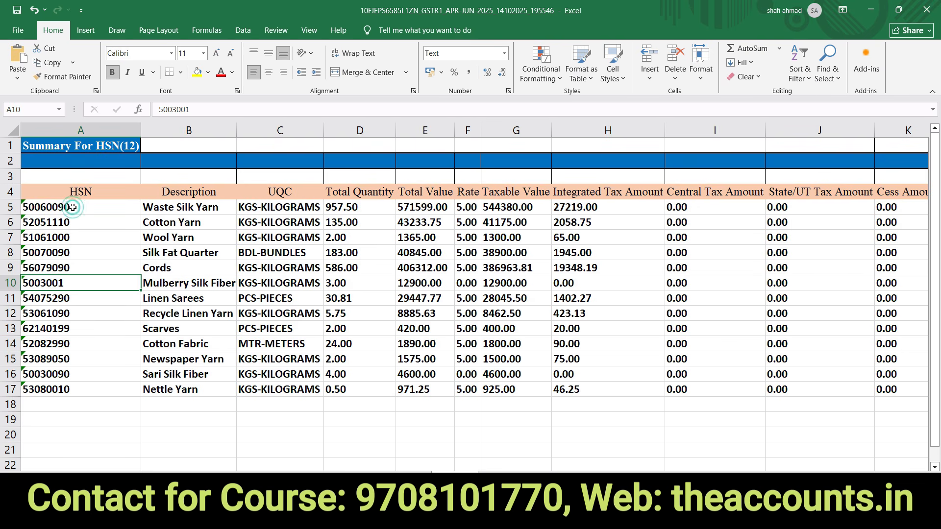
drag(73, 207, 57, 394)
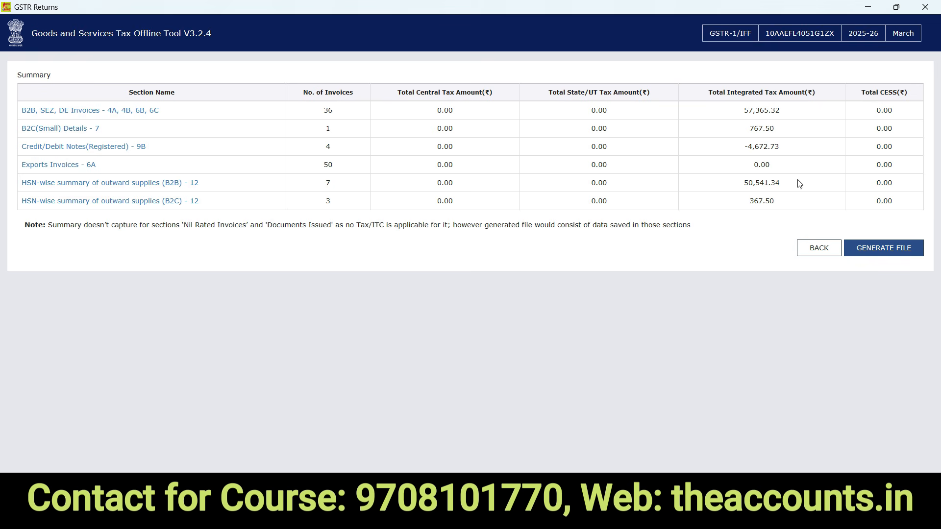
- Generate the GSTR-1 offline JSON file and cancel the download prompt for its link
click(890, 249)
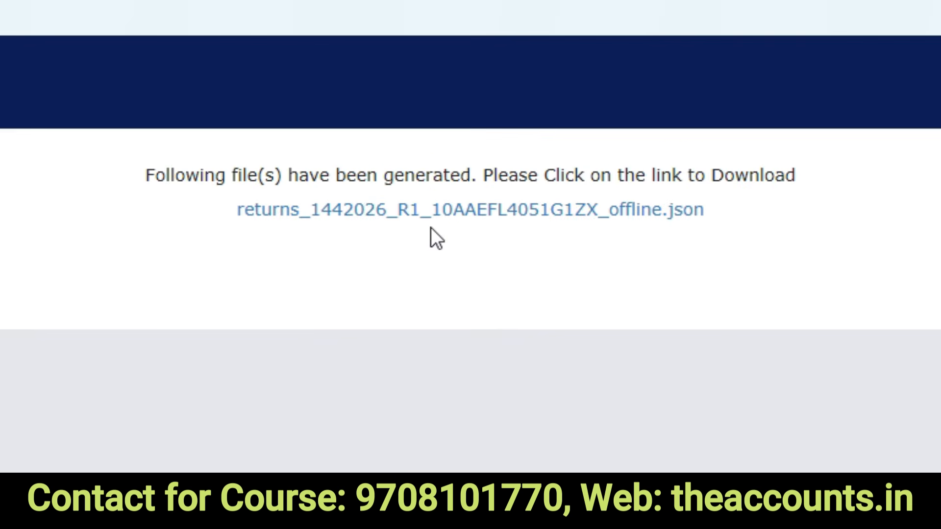
click(495, 214)
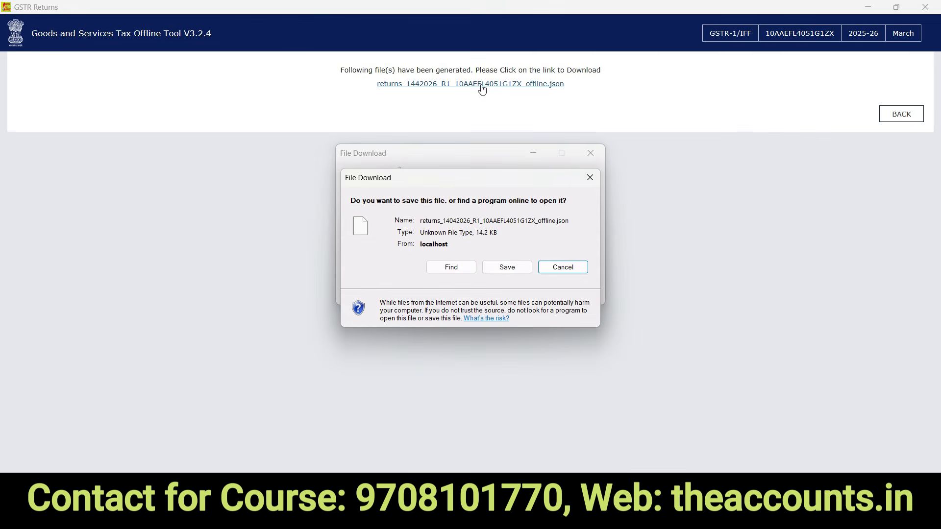
click(551, 269)
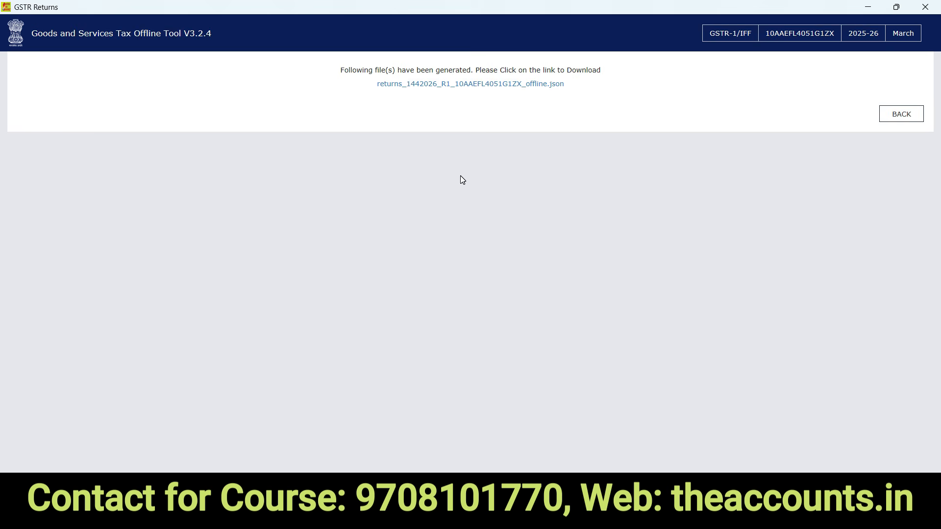
- In the GST portal's Return Dashboard, search returns for FY 2025-26, Quarter 4, March
key(alt+Tab)
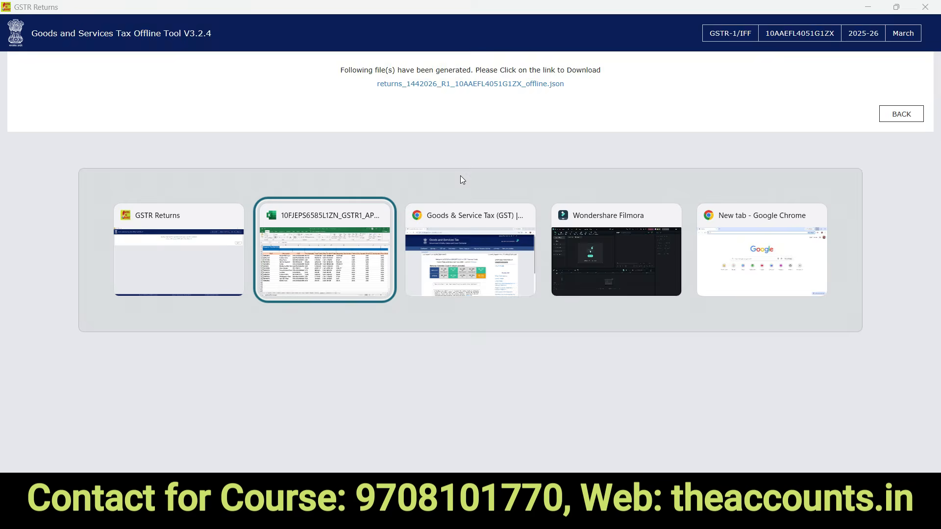
key(alt+Tab)
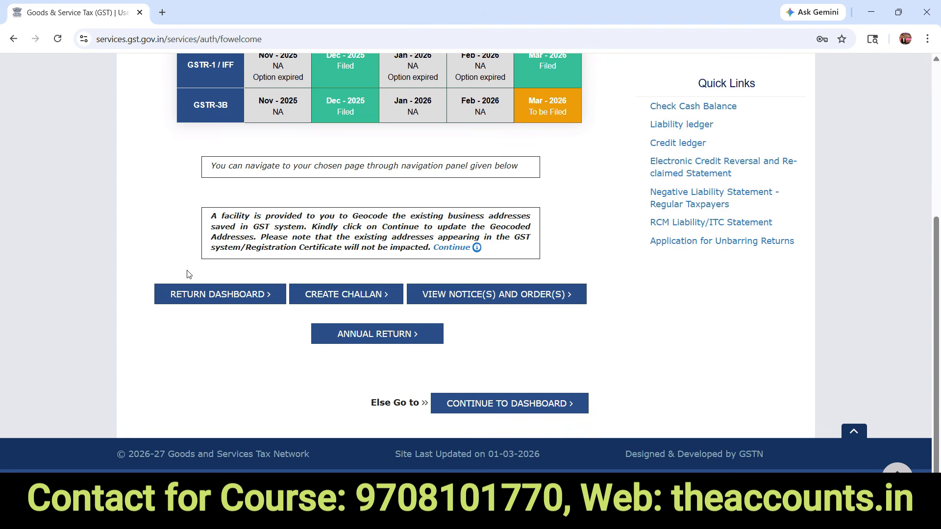
click(208, 298)
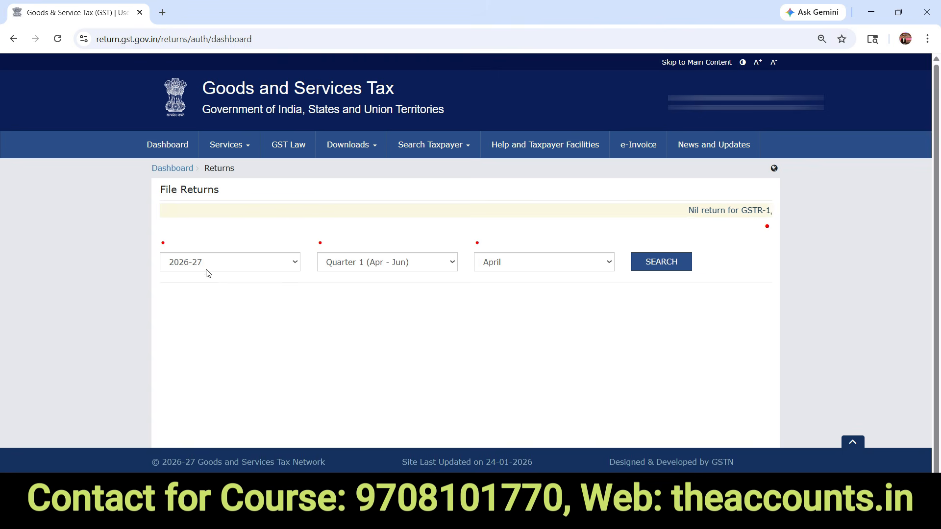
click(206, 269)
click(205, 291)
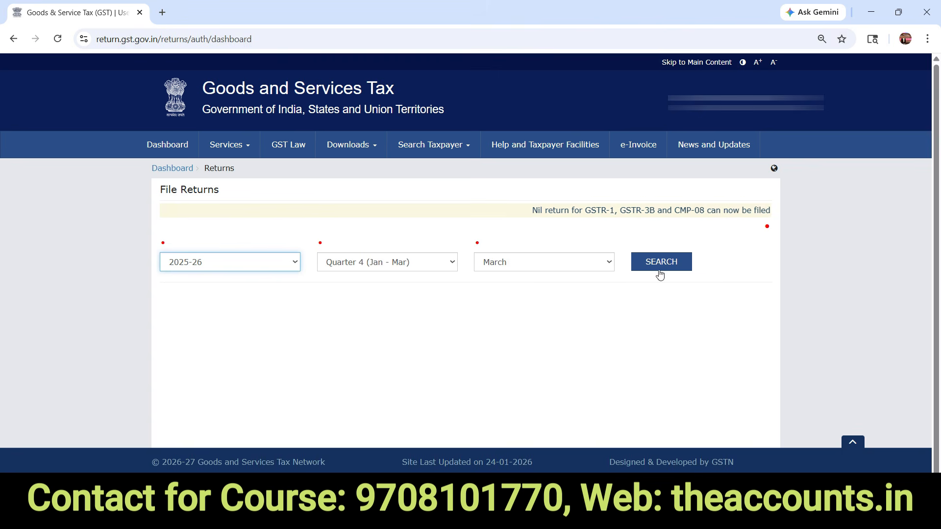
click(510, 273)
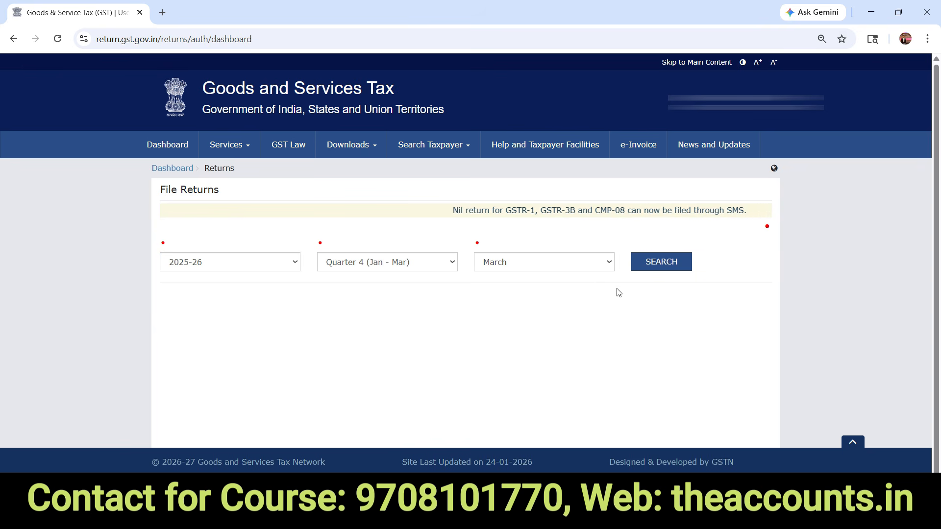
click(663, 269)
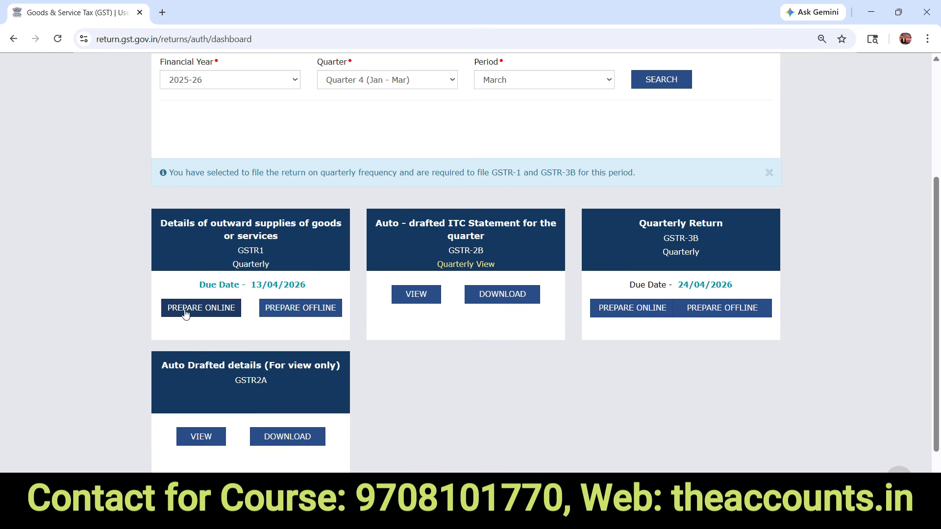
- Upload the generated GSTR-1 JSON file from the Desktop folder through GSTR-1 Prepare Offline
click(307, 312)
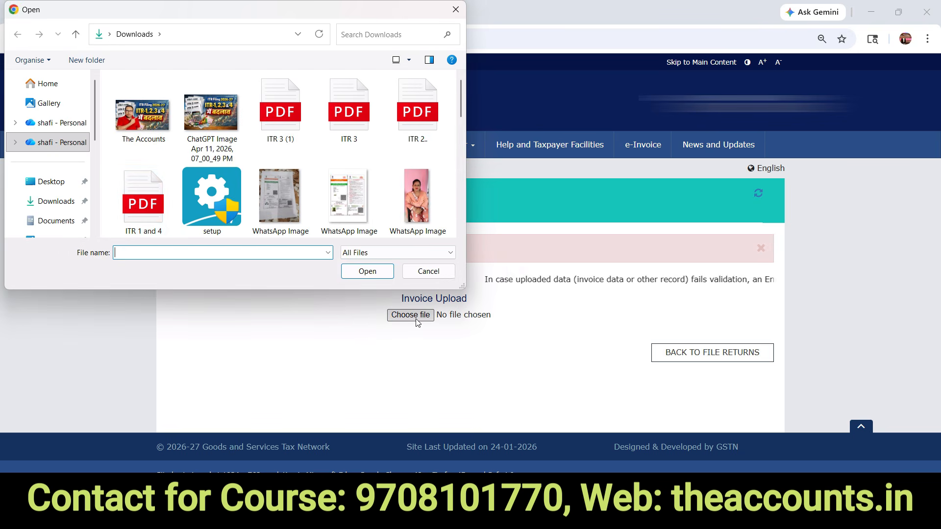
click(53, 181)
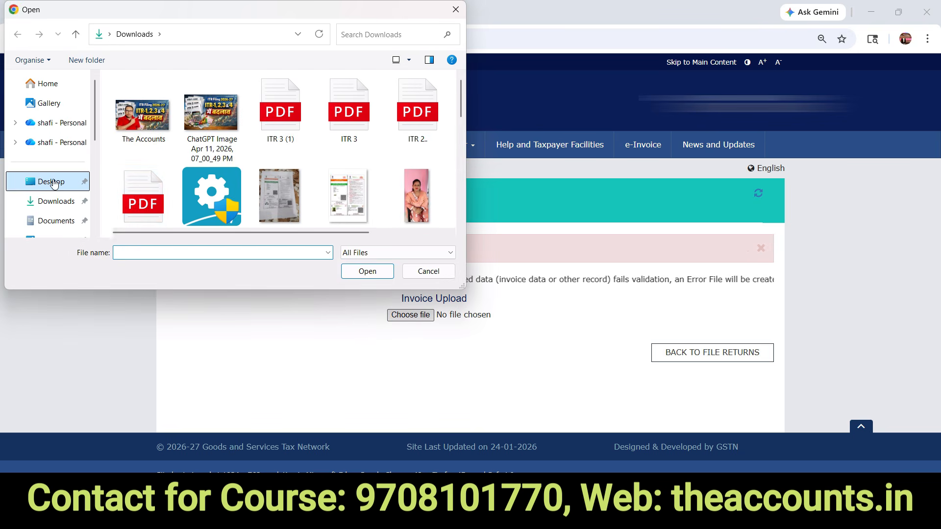
double_click(163, 175)
double_click(193, 94)
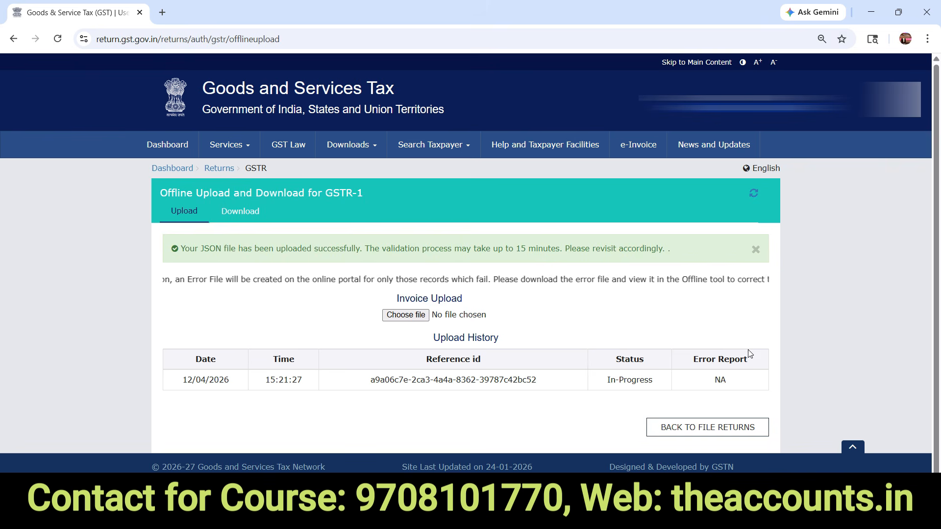
- Note the validation-in-progress message and return to the March returns list
drag(365, 249, 669, 240)
click(810, 259)
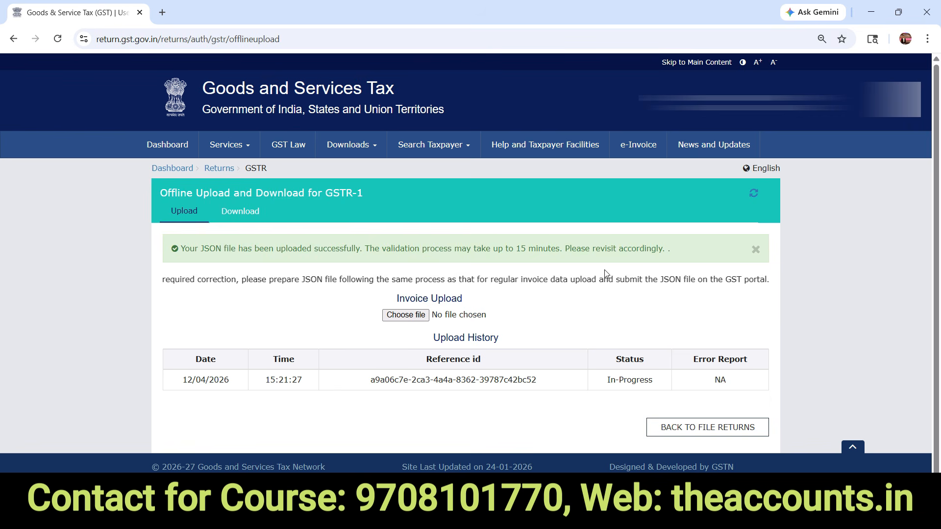
click(218, 168)
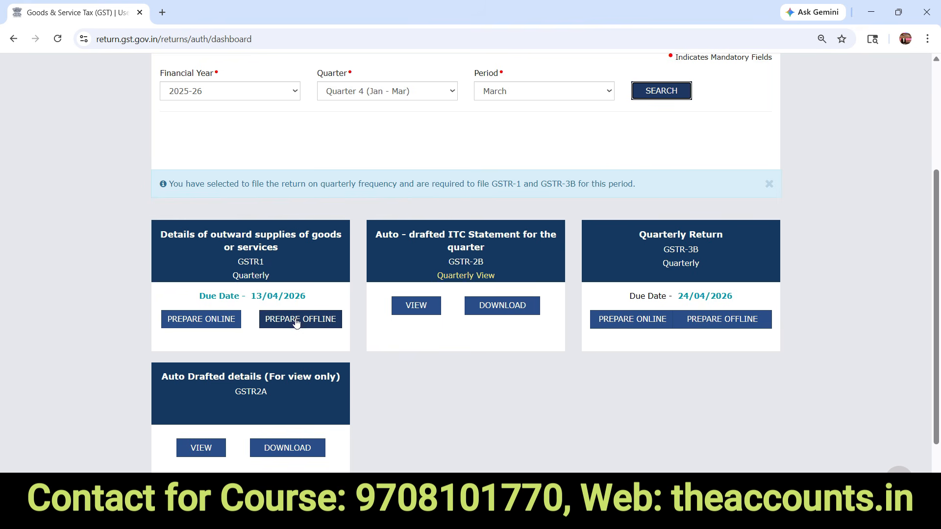
- Open the online GSTR-1 return and review the 12 - HSN-wise summary records
click(189, 324)
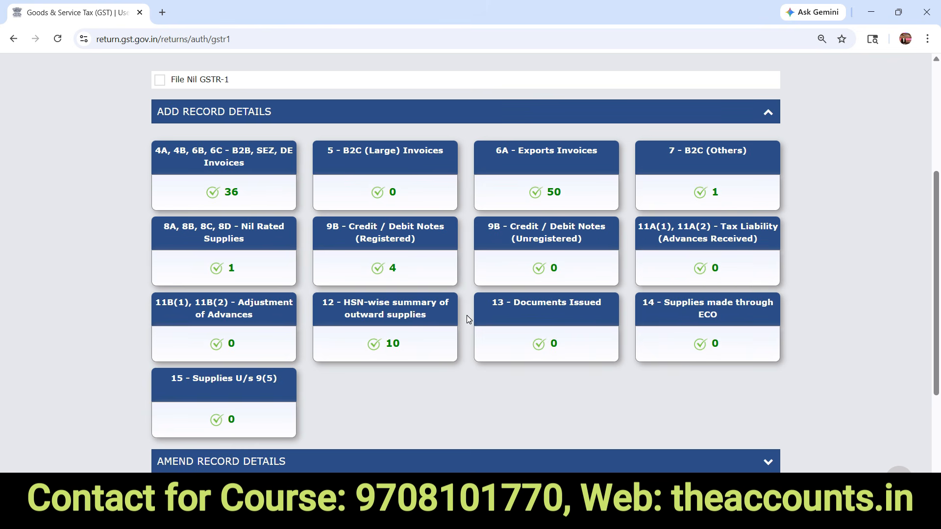
click(384, 306)
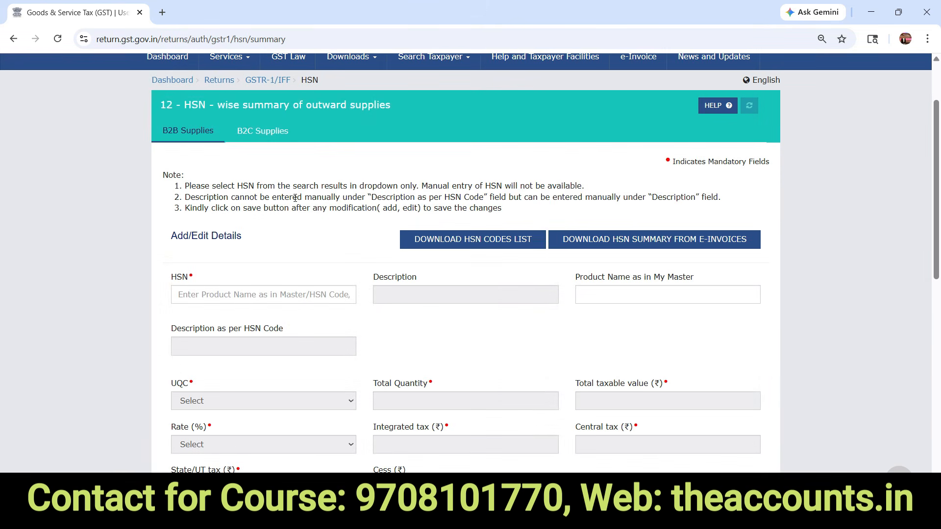
drag(938, 157, 933, 339)
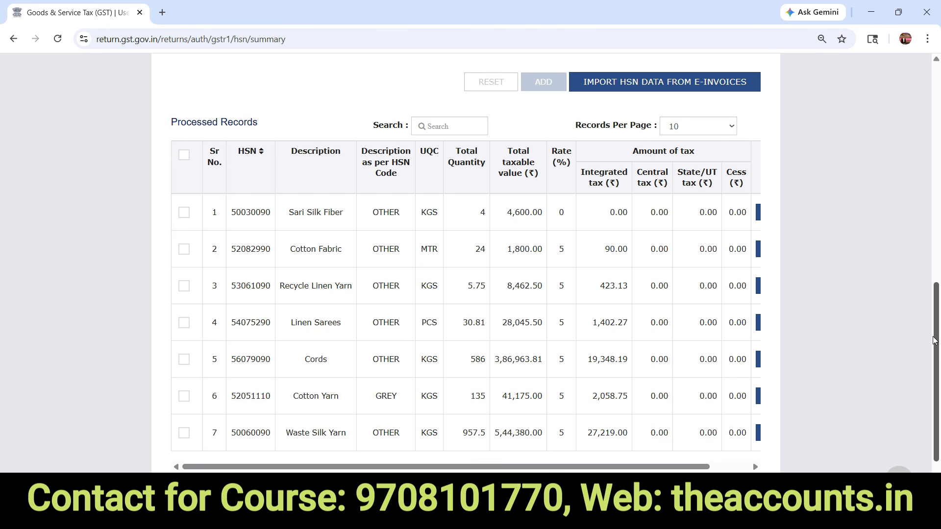
- Compare the HSN codes in A5:A17 of Excel's Summary For HSN(12) sheet with the portal
key(alt+Tab)
key(Tab)
key(Tab)
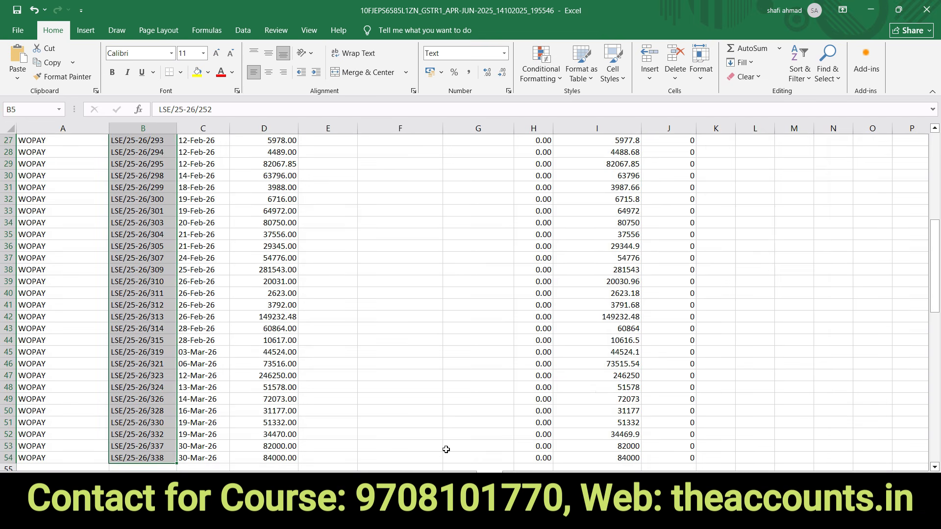
click(485, 478)
drag(70, 190, 71, 327)
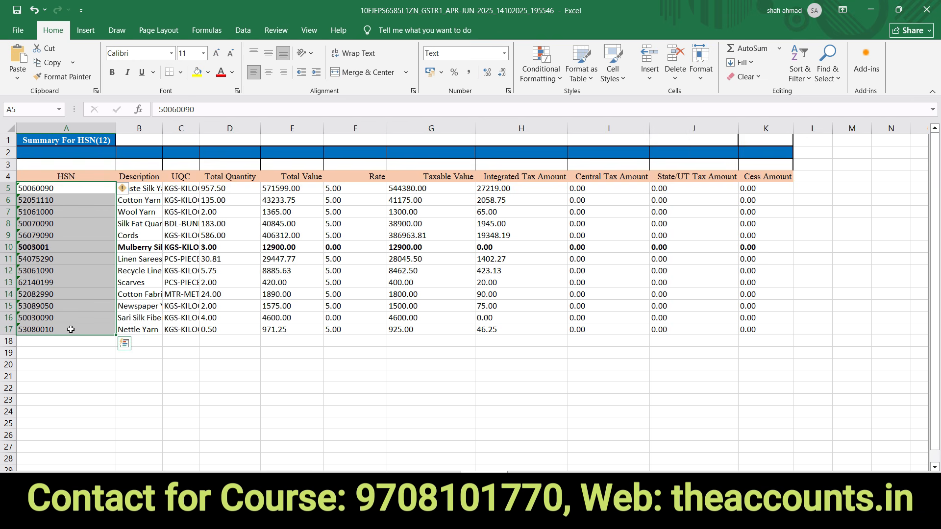
key(alt+Tab)
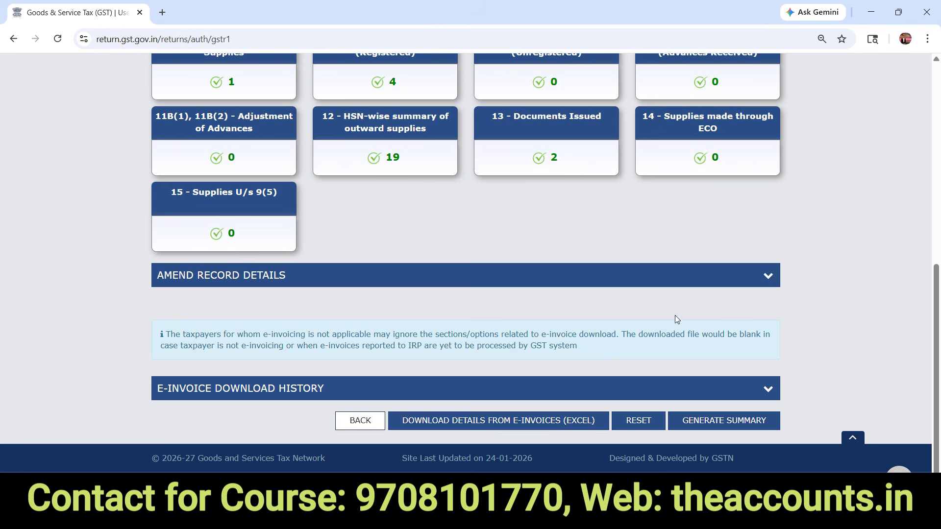
- Generate the GSTR-1 summary and proceed to the File Statement page
click(724, 423)
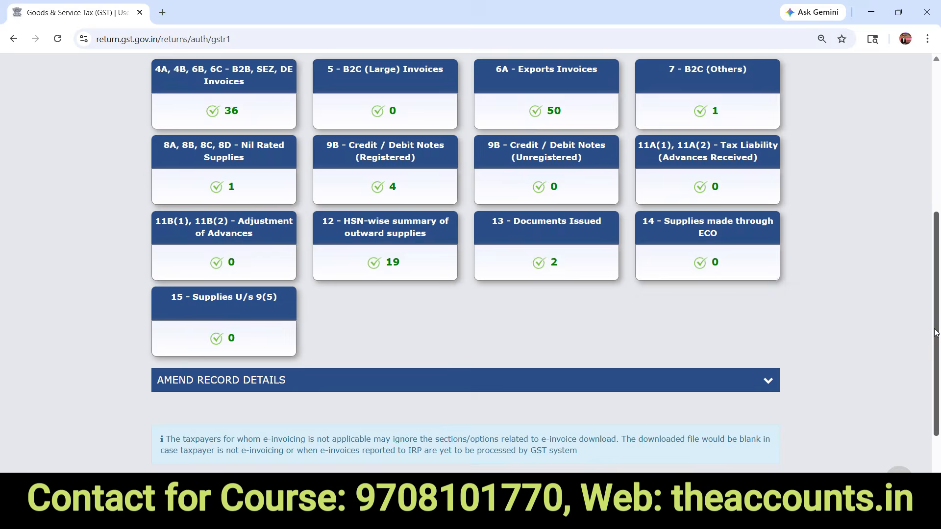
scroll(938, 393, down, 3)
click(704, 420)
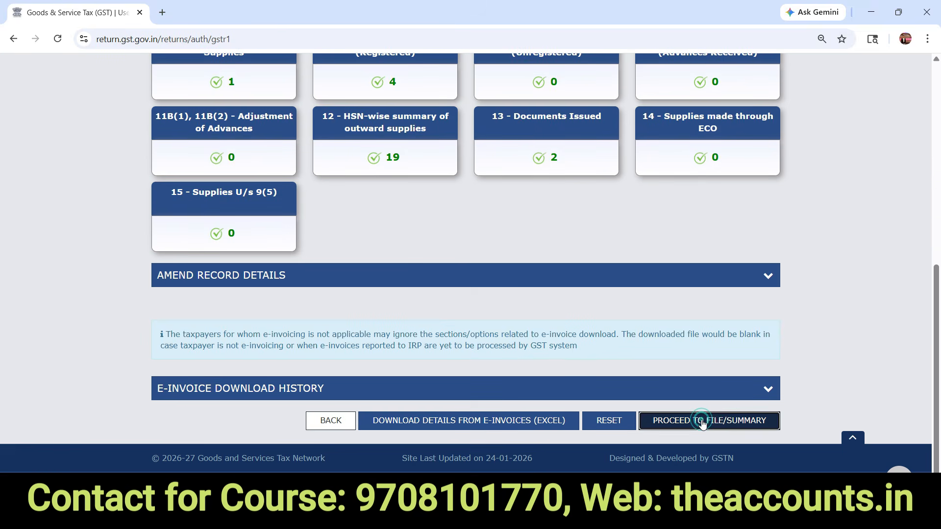
drag(936, 190, 937, 444)
click(711, 419)
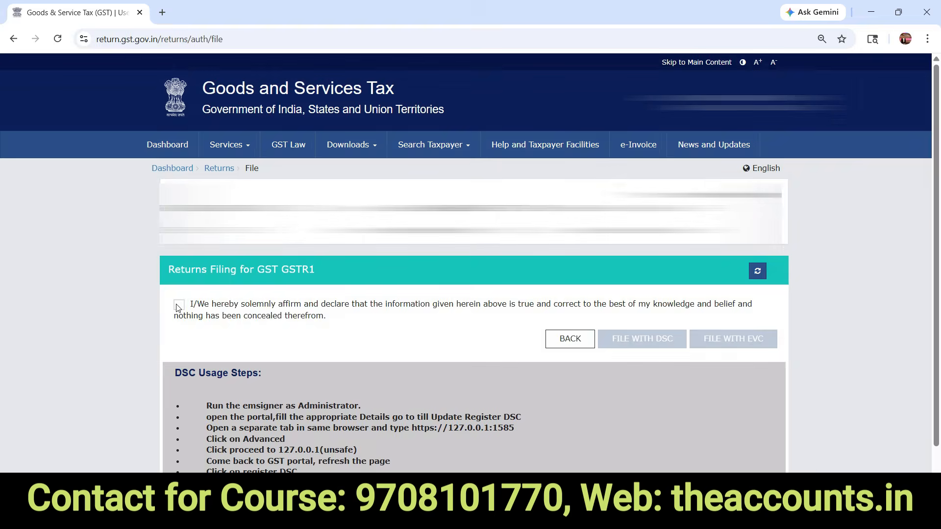
- Tick the filing declaration and select the authorised signatory
click(178, 305)
click(192, 345)
click(191, 379)
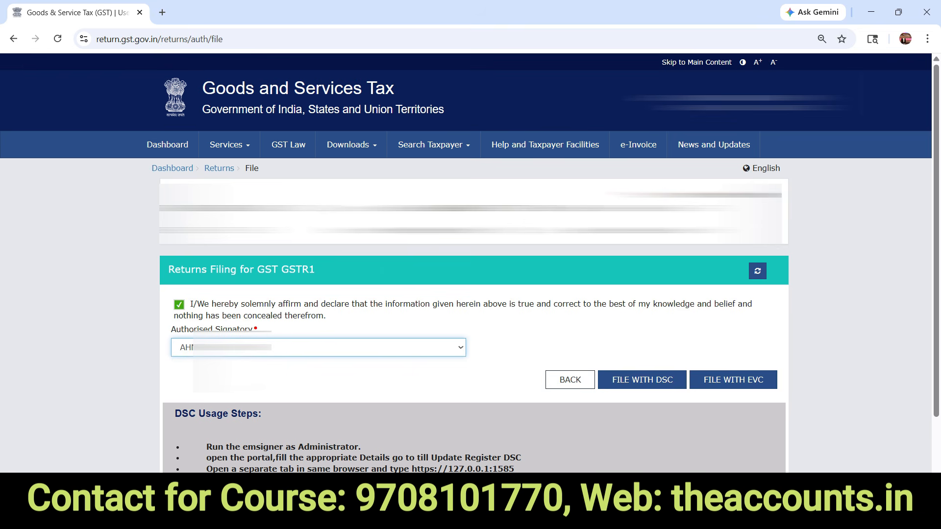